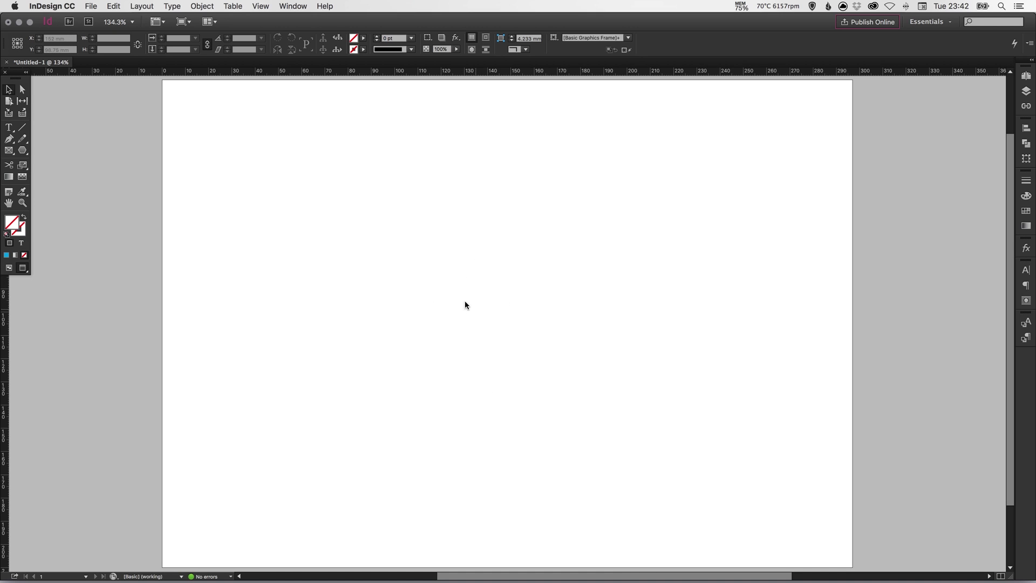
- Pull ruler guides onto the page: horizontal at Y 75.25 mm, vertical at X 45.5 mm
scroll(465, 305, up, 2)
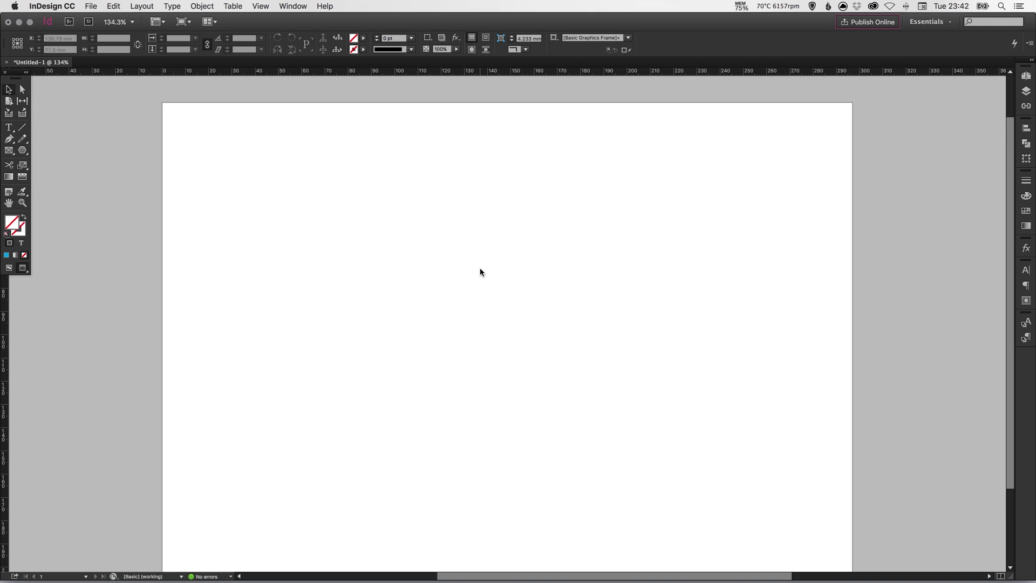
scroll(480, 269, down, 2)
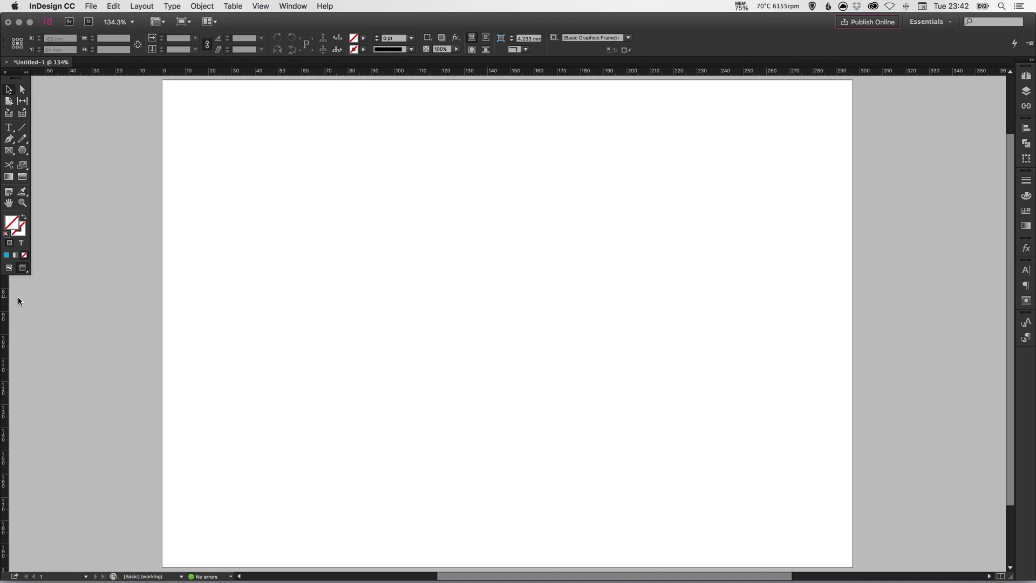
click(260, 6)
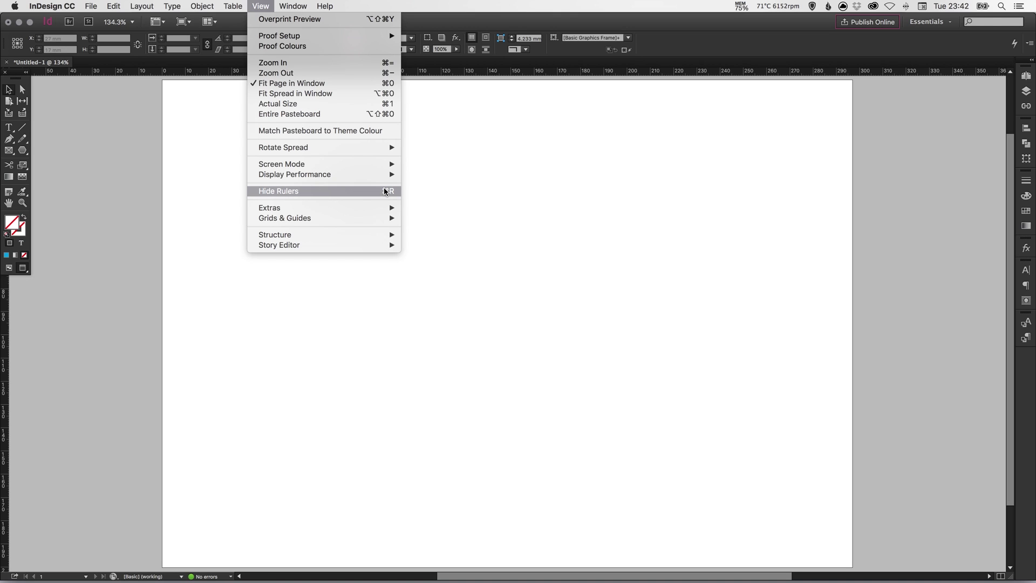
click(467, 189)
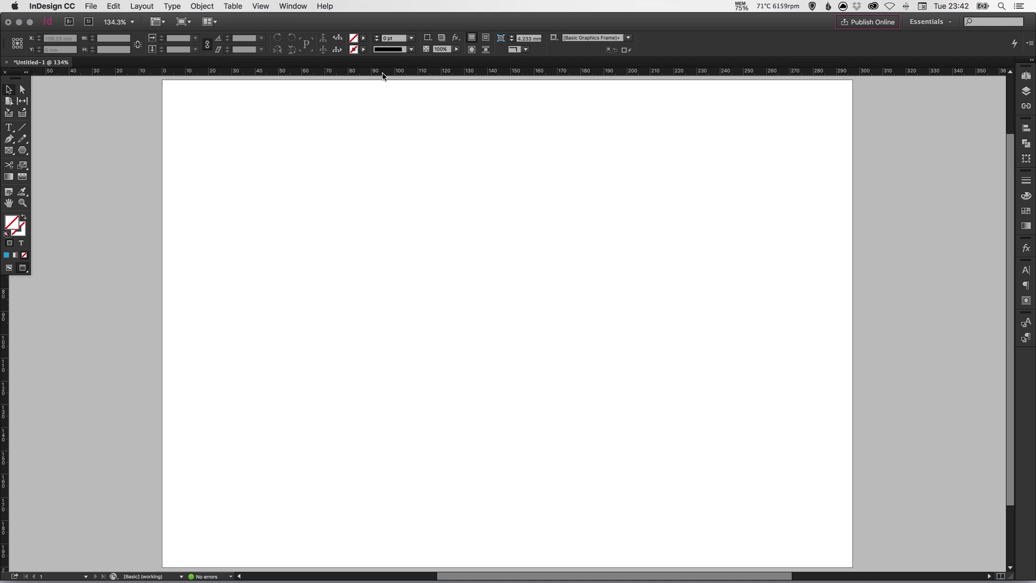
drag(381, 75, 406, 254)
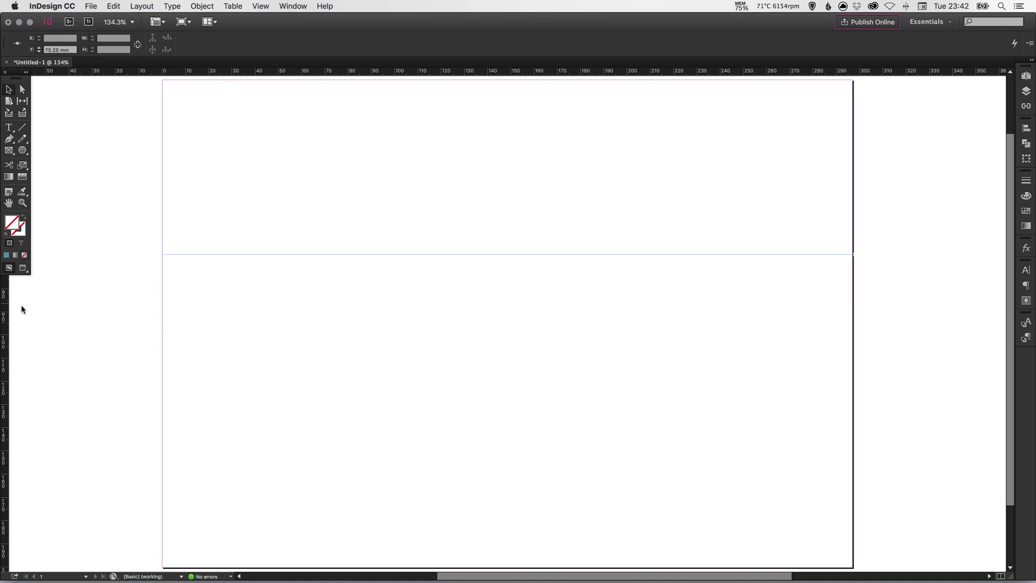
drag(5, 311, 267, 295)
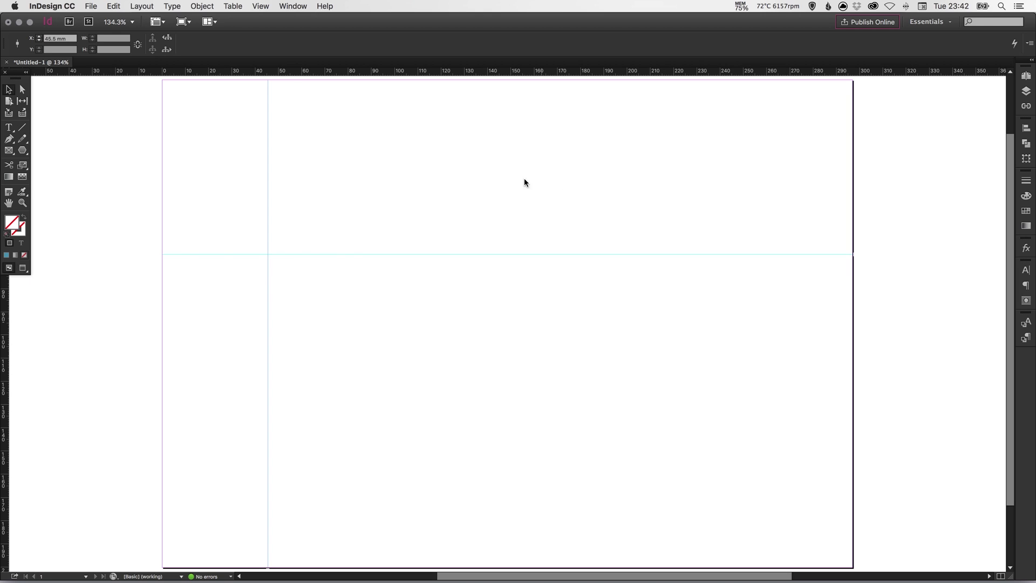
- Toggle Preview mode and back, then draw a trial hexagon over the page's left edge and remove it
click(25, 269)
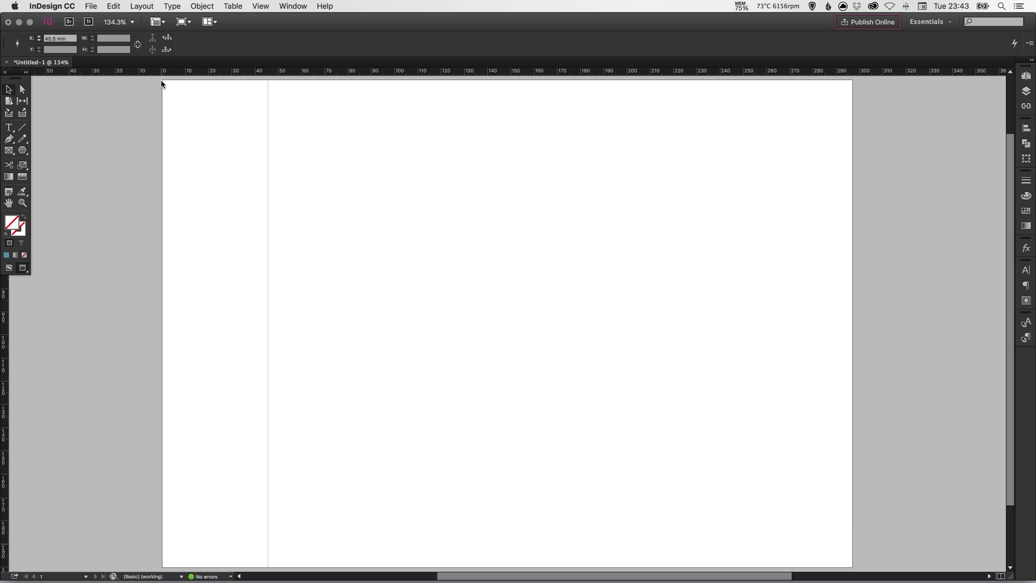
click(9, 268)
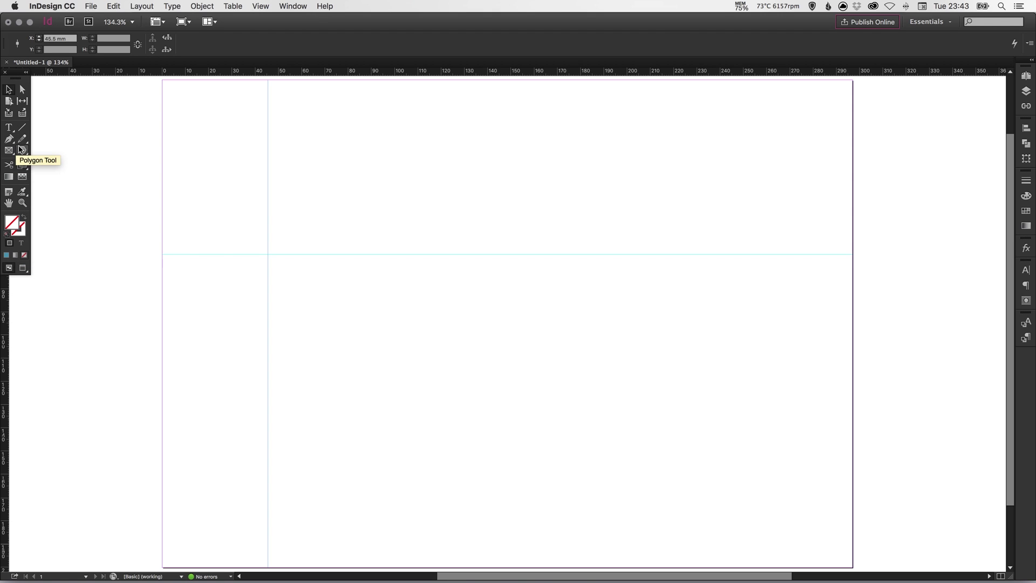
drag(22, 150, 44, 173)
drag(76, 166, 257, 388)
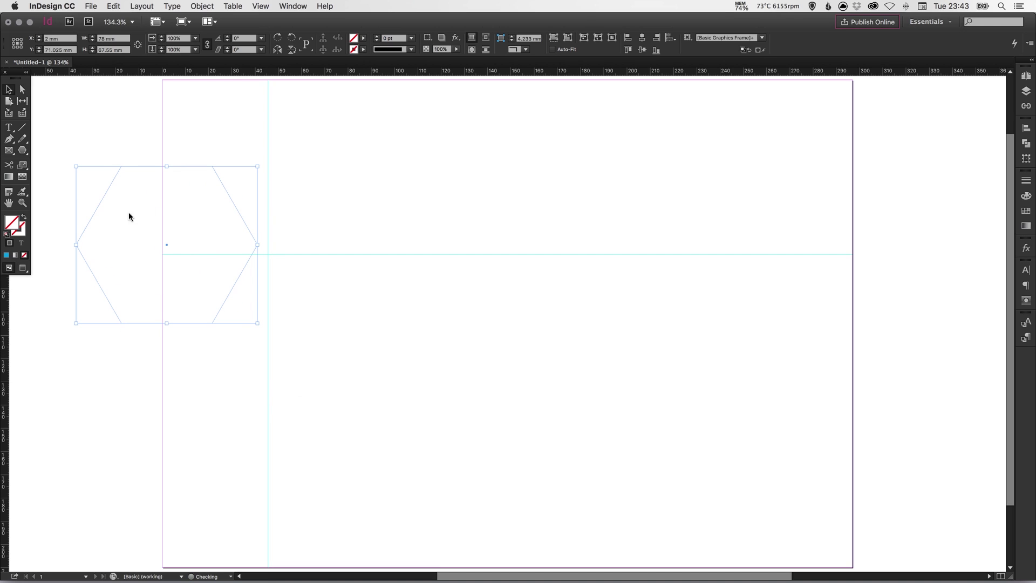
key(BackSpace)
- Draw a 56.5 mm circle over the page's left edge, fill it with [Black], and preview it
drag(24, 153, 215, 317)
key(v)
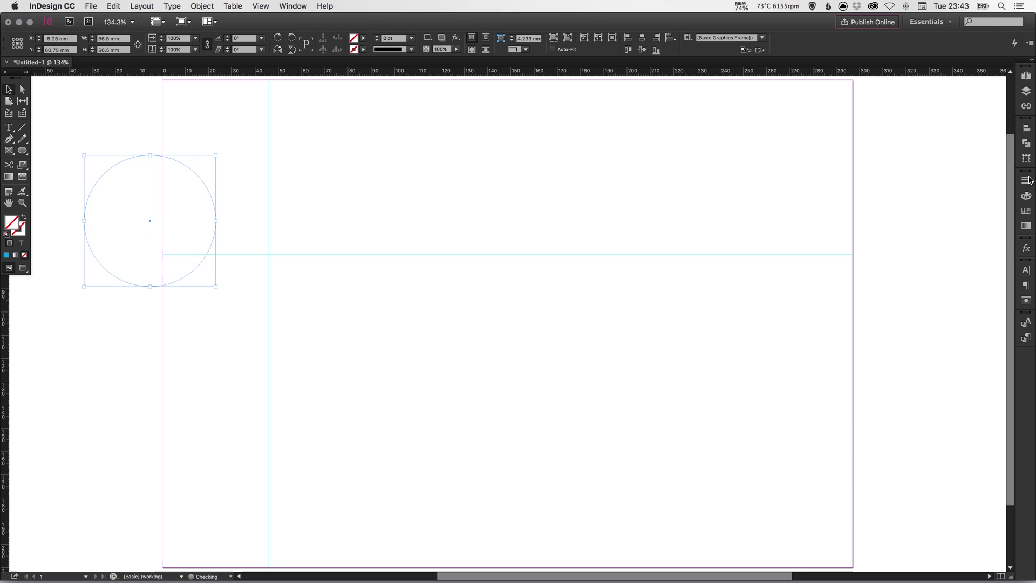
click(1025, 211)
click(942, 240)
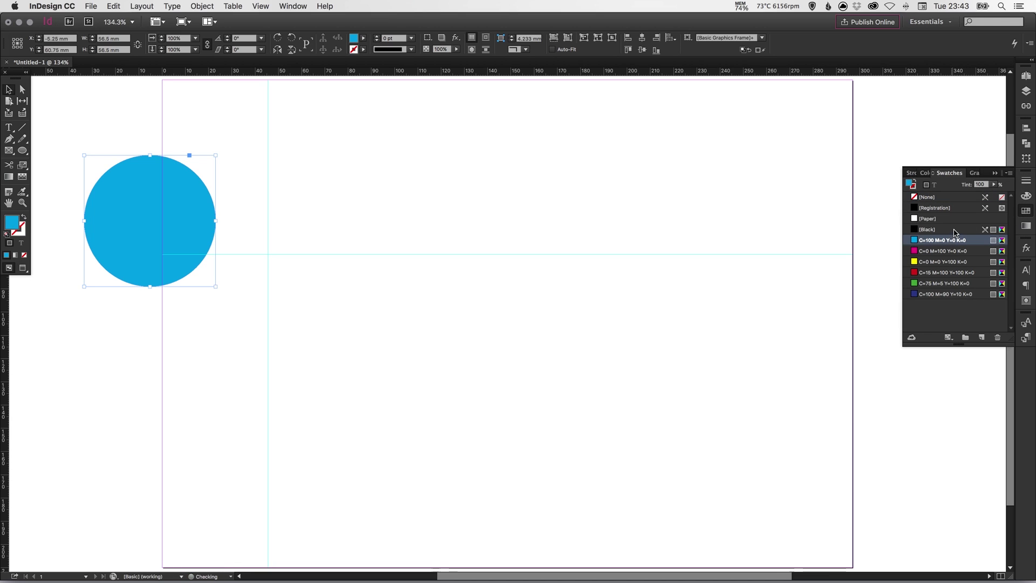
click(927, 229)
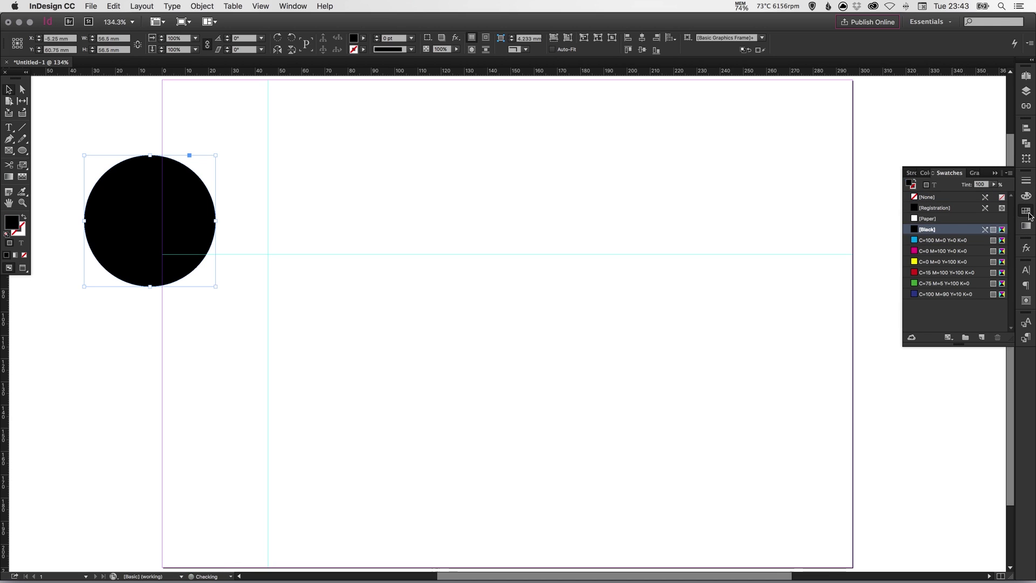
click(23, 267)
click(100, 337)
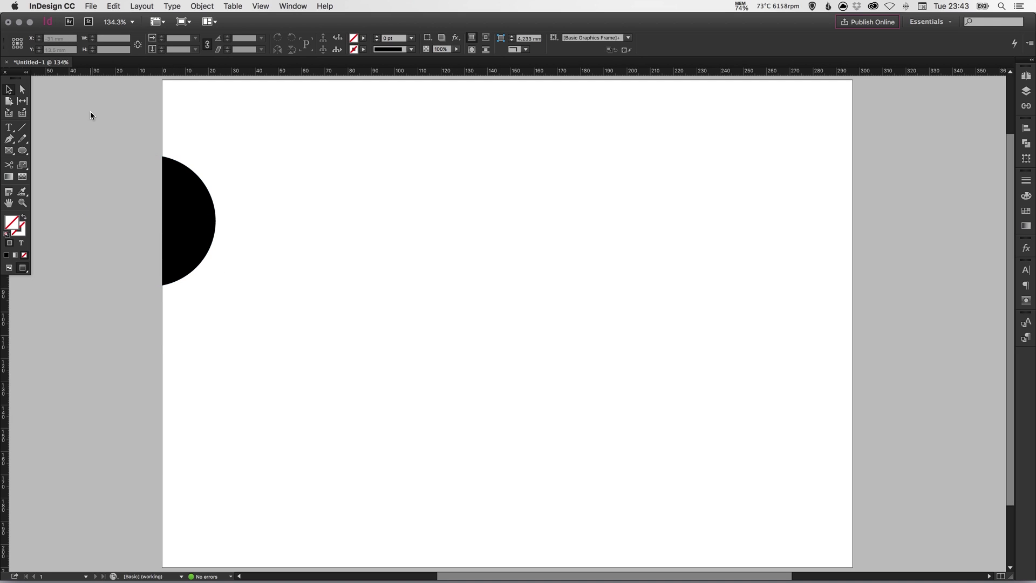
- Return to Normal view, then select and delete the black circle
key(w)
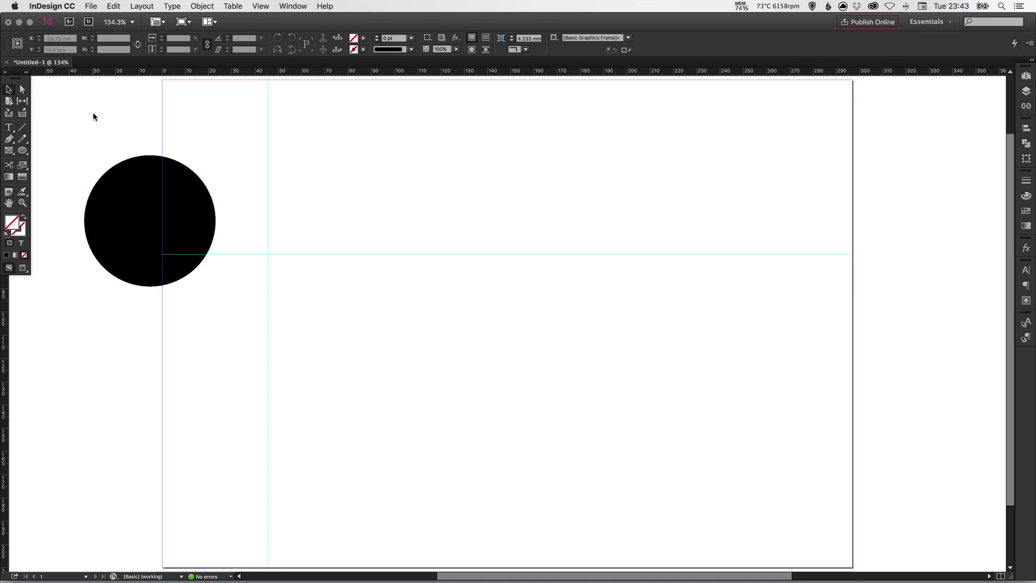
drag(122, 161, 537, 245)
drag(738, 363, 310, 287)
click(121, 195)
key(Delete)
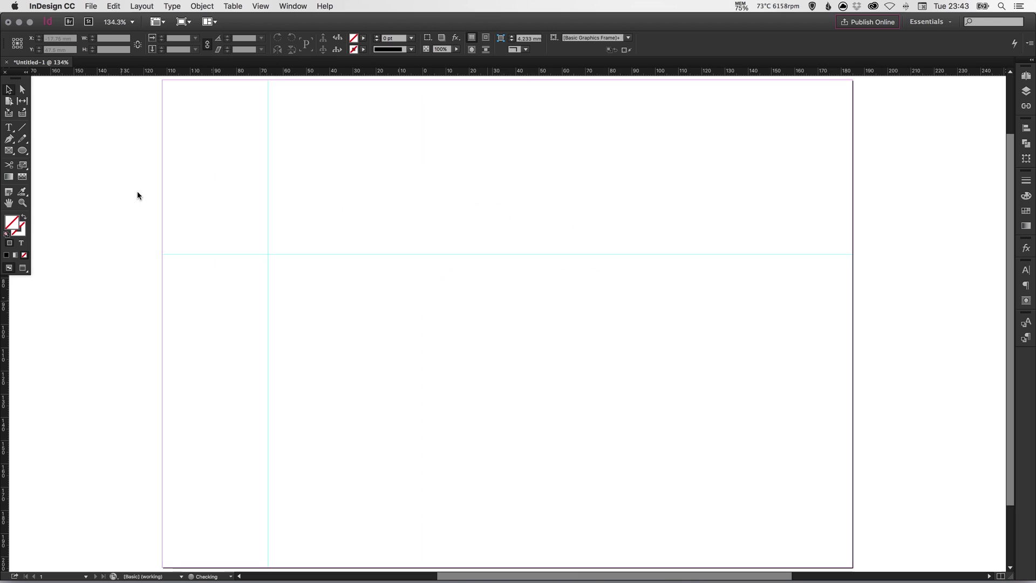
- Move the horizontal guide up to Y 42 mm and the vertical guide left to X 21.5 mm, then select both
key(w)
key(w)
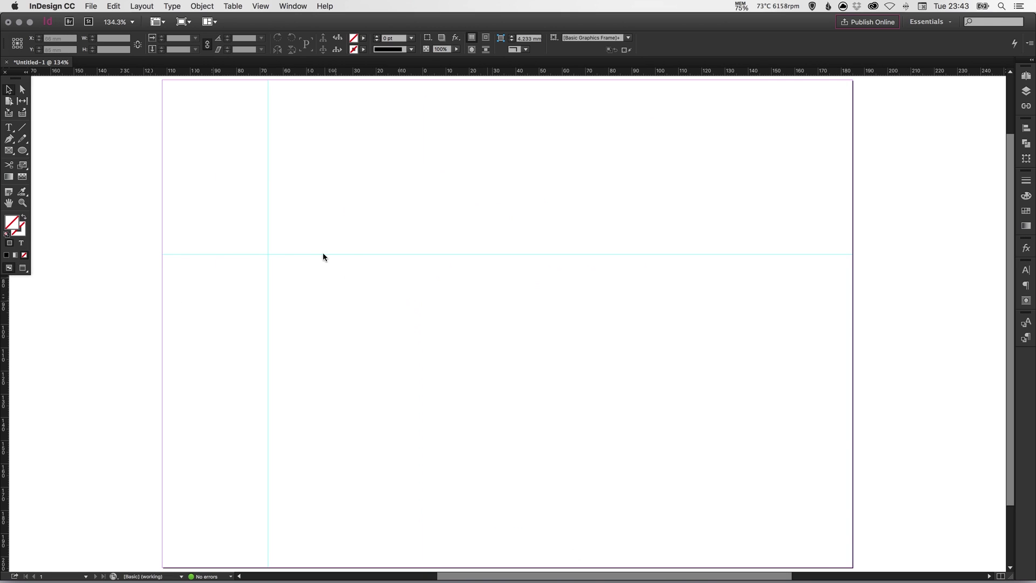
drag(2, 339, 426, 340)
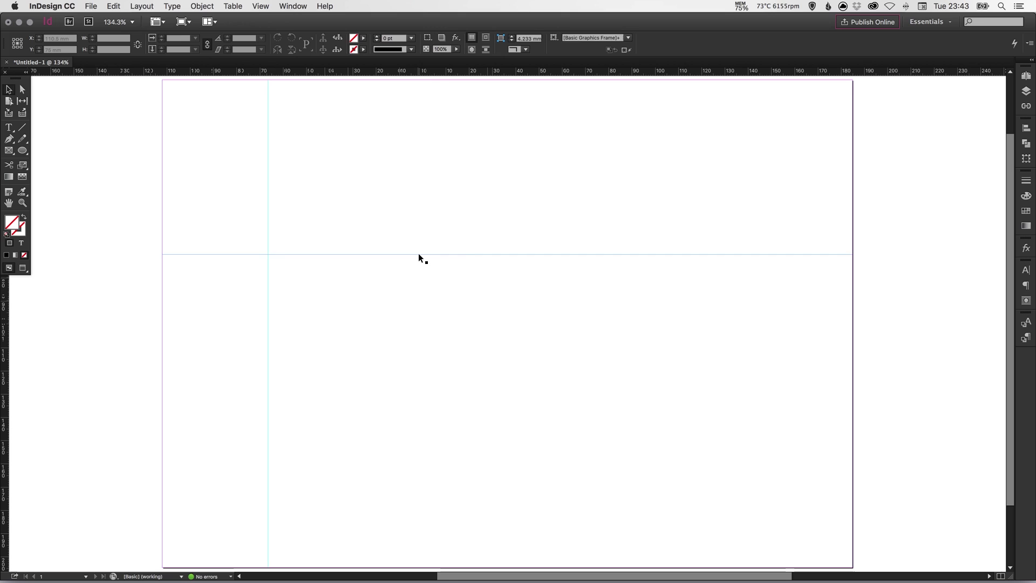
drag(419, 255, 417, 177)
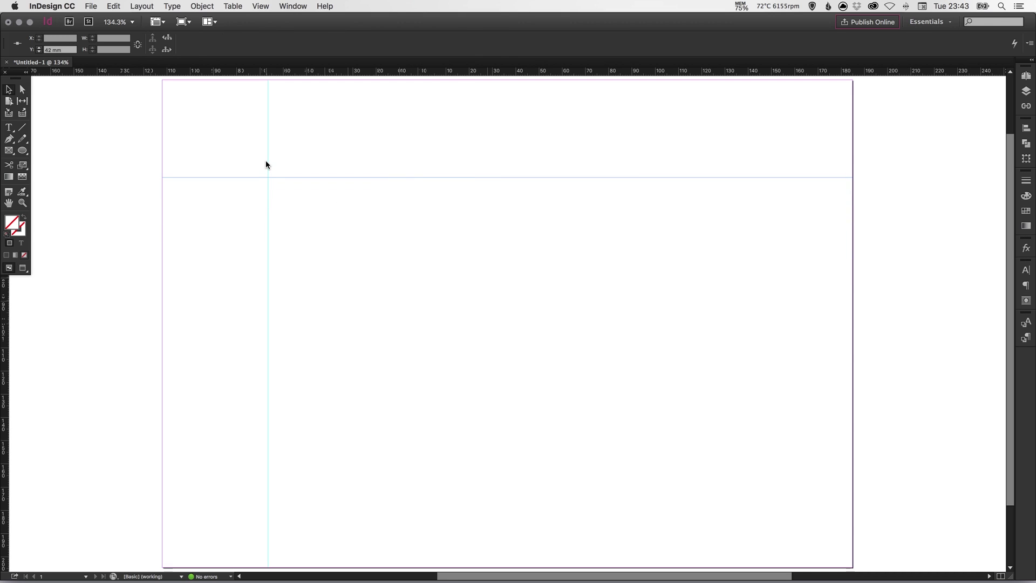
mouse_move(267, 162)
mouse_down()
mouse_move(213, 160)
mouse_move(236, 197)
mouse_move(218, 209)
mouse_up()
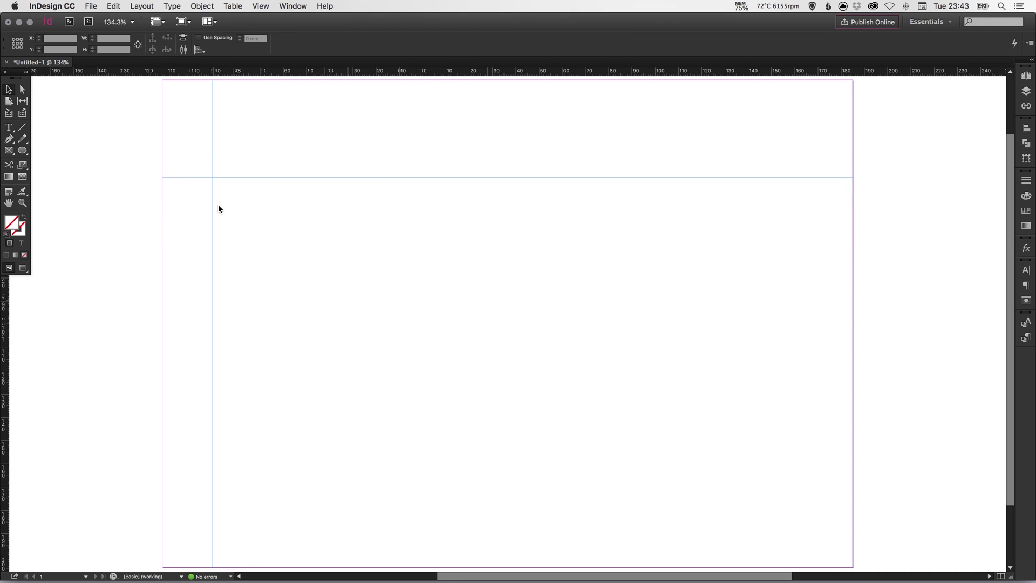
click(190, 144)
drag(184, 124, 250, 222)
- Lock the selected guides with Object > Lock and try reselecting them
click(191, 6)
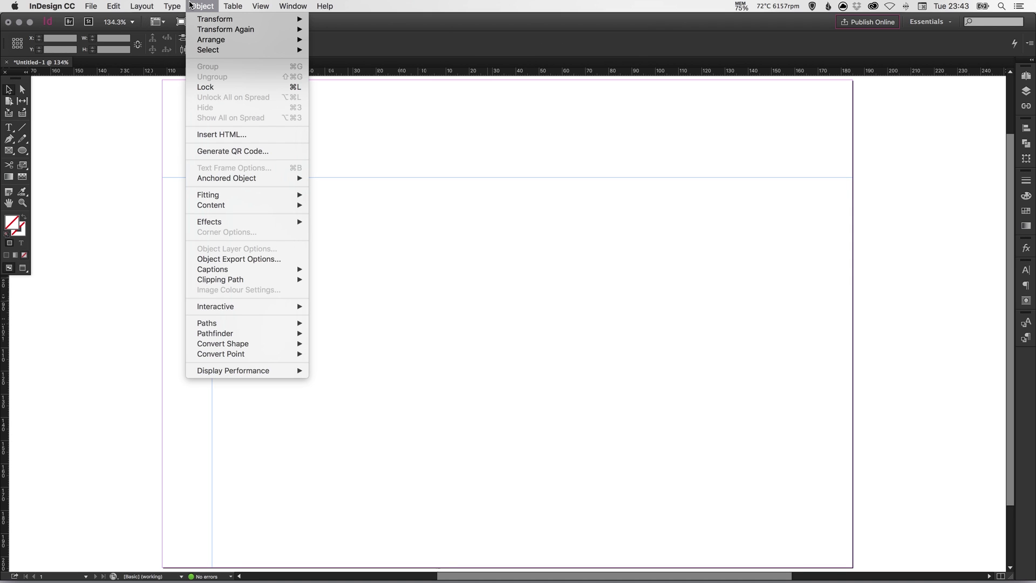
click(205, 87)
drag(196, 161, 221, 197)
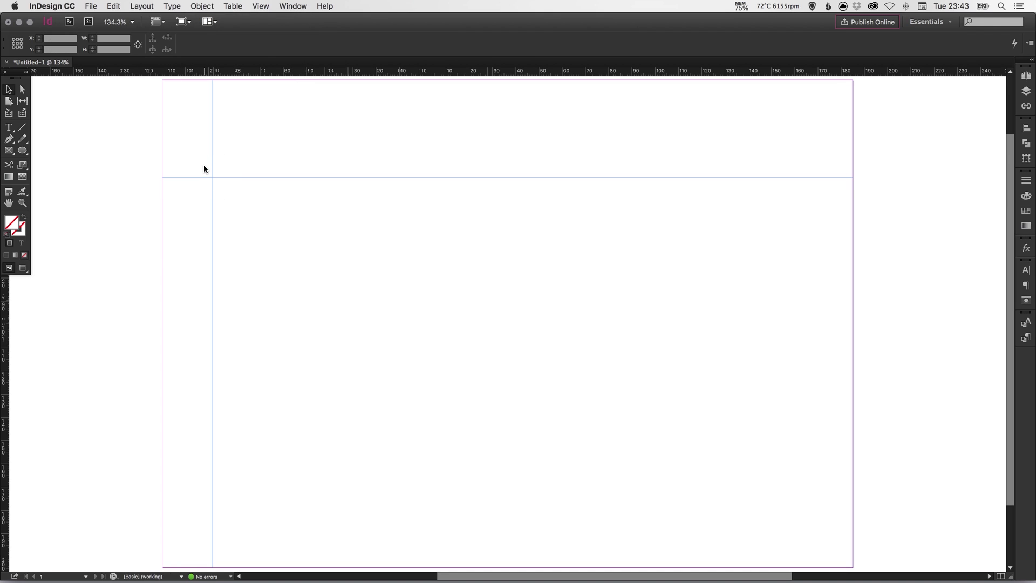
mouse_move(236, 157)
mouse_down()
mouse_move(248, 250)
mouse_move(241, 176)
mouse_up()
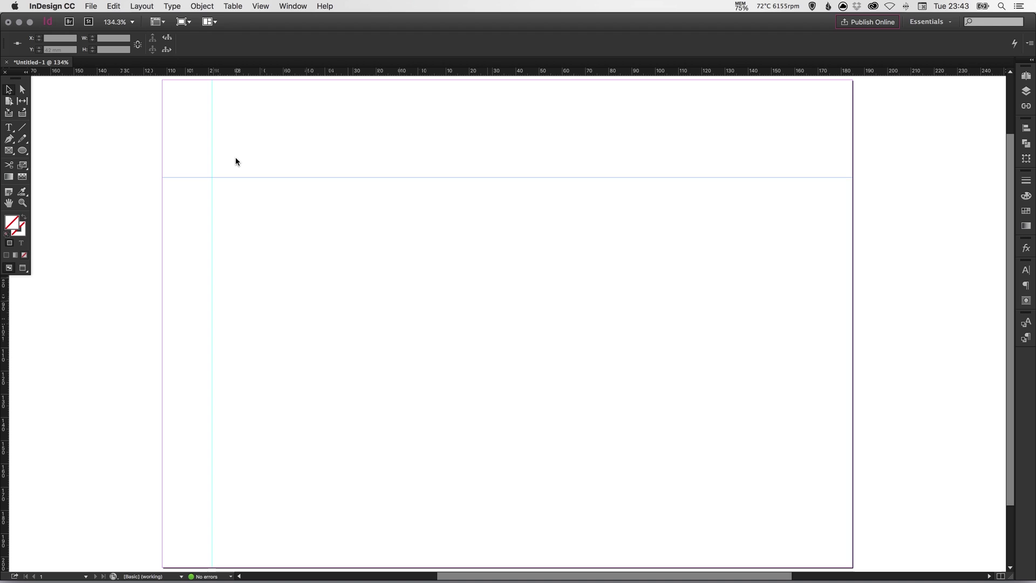
drag(175, 155, 232, 222)
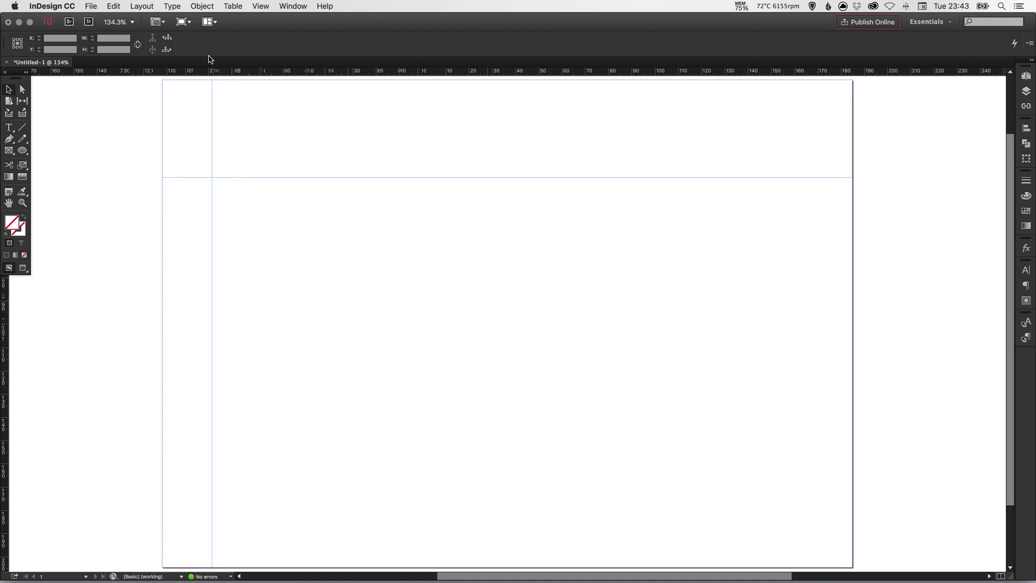
- Use Object > Unlock All on Spread, then delete the horizontal and vertical guides
click(203, 6)
click(203, 6)
click(202, 5)
click(226, 98)
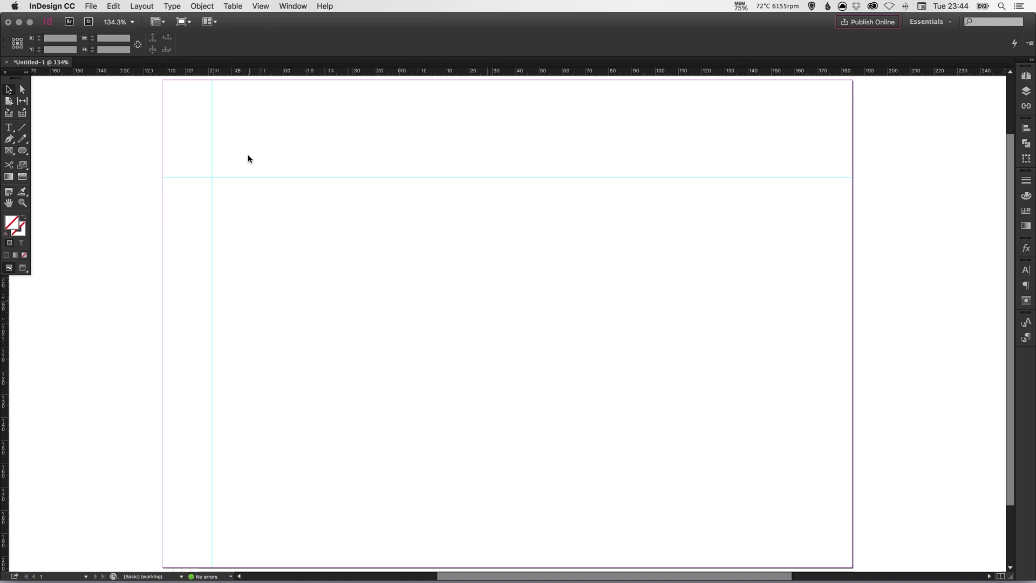
key(Delete)
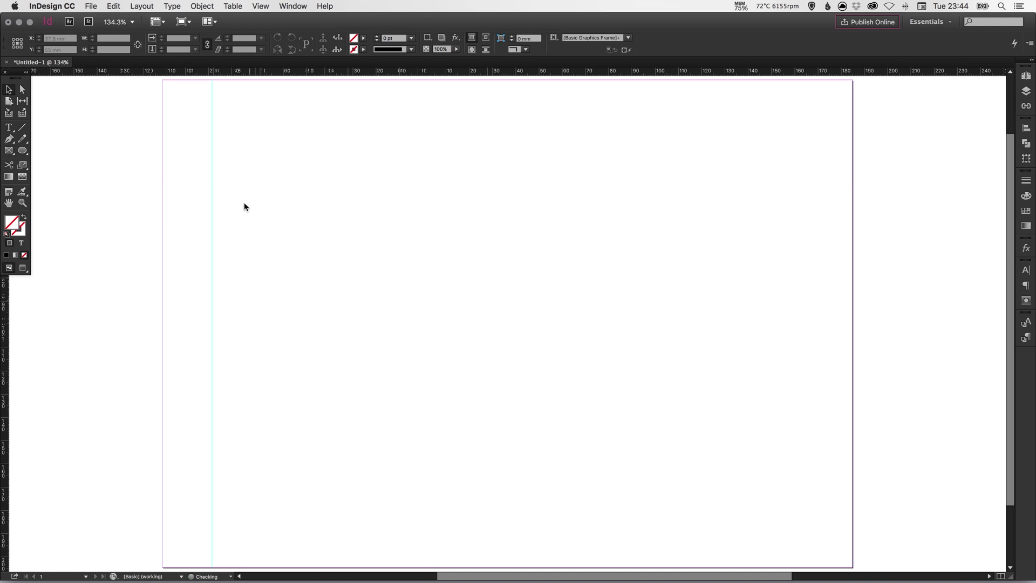
click(212, 175)
key(Delete)
- Make page 1 active in the Pages panel and add a horizontal guide at Y 74 mm
click(1026, 77)
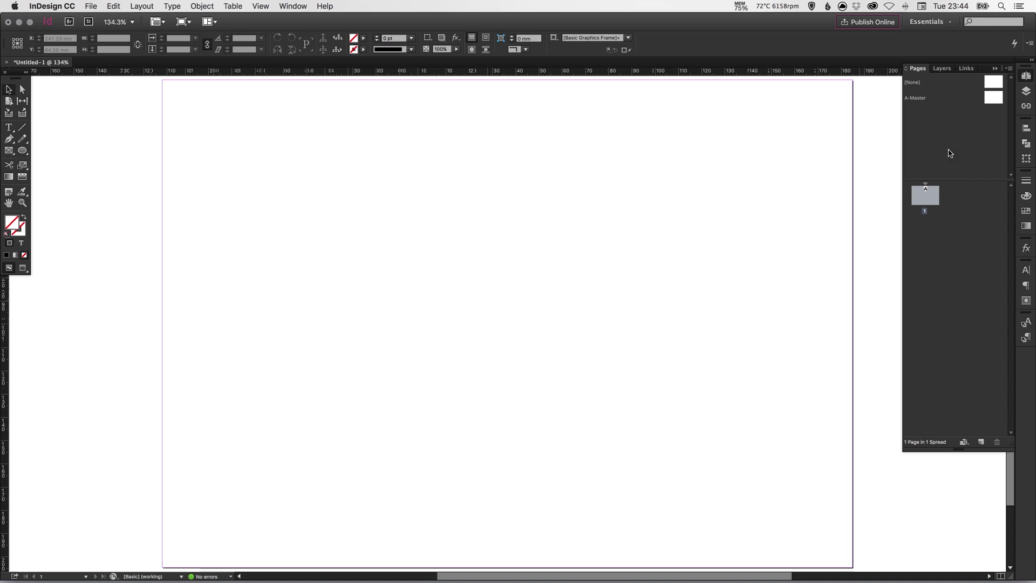
double_click(928, 199)
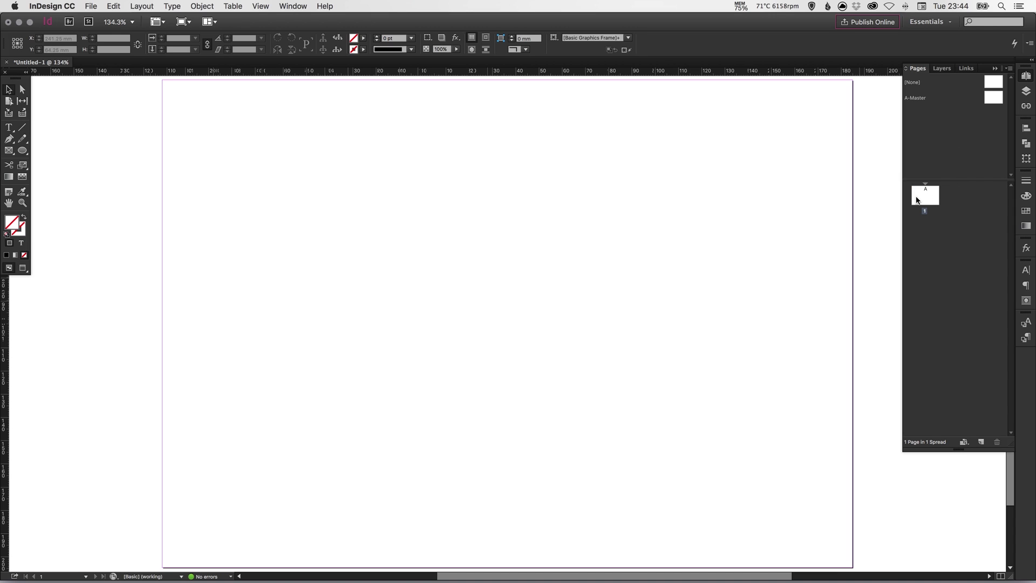
click(926, 198)
drag(334, 71, 350, 251)
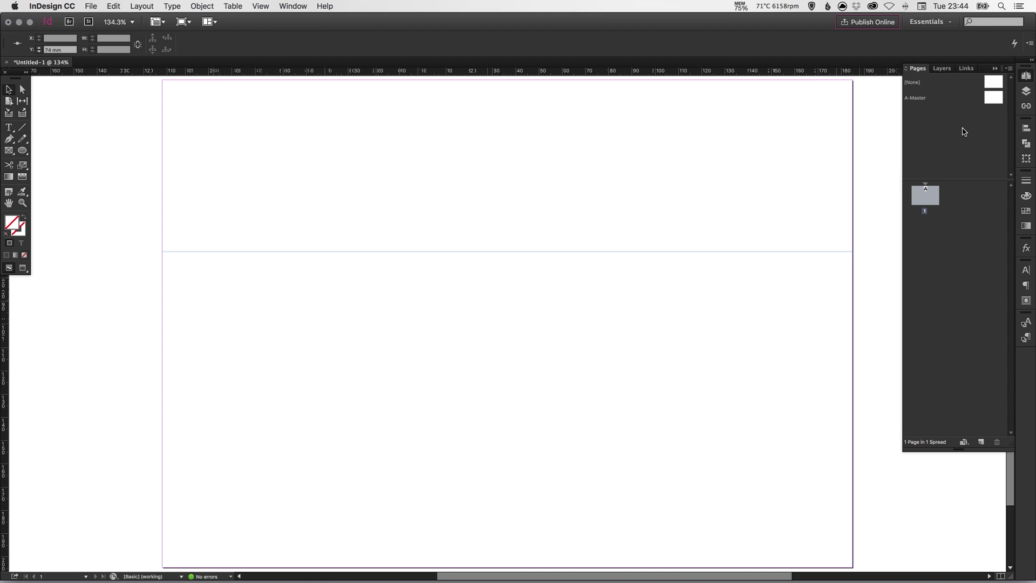
- On the A-Master, add three horizontal guides, including 105 mm and about 148.75 mm
double_click(995, 98)
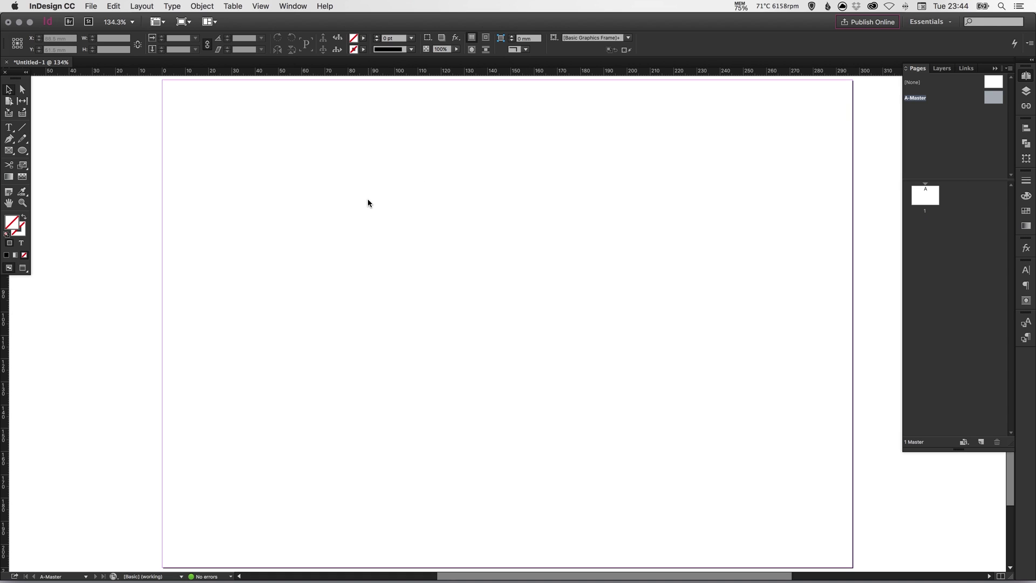
drag(246, 74, 269, 331)
drag(268, 73, 270, 377)
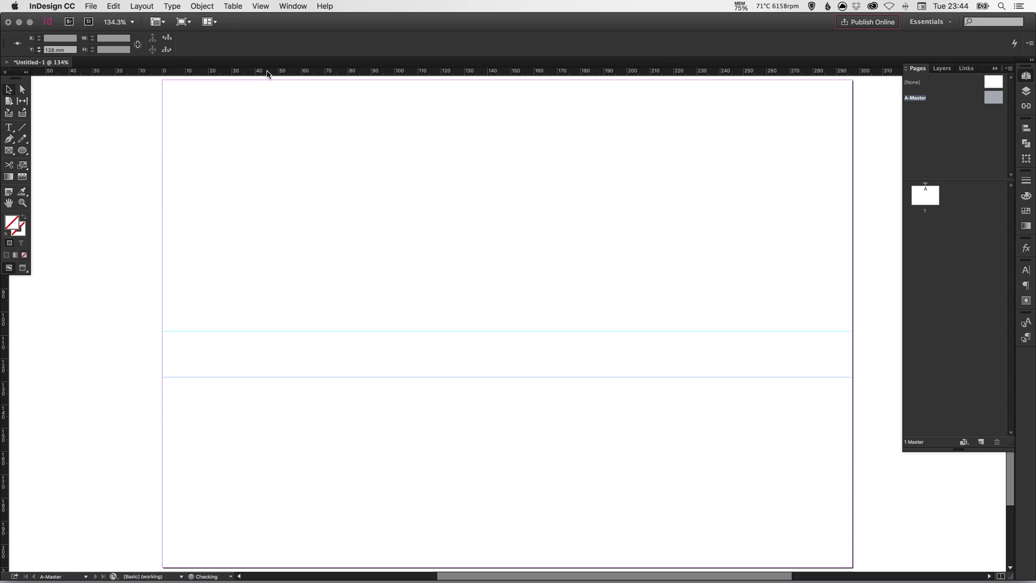
drag(266, 74, 292, 426)
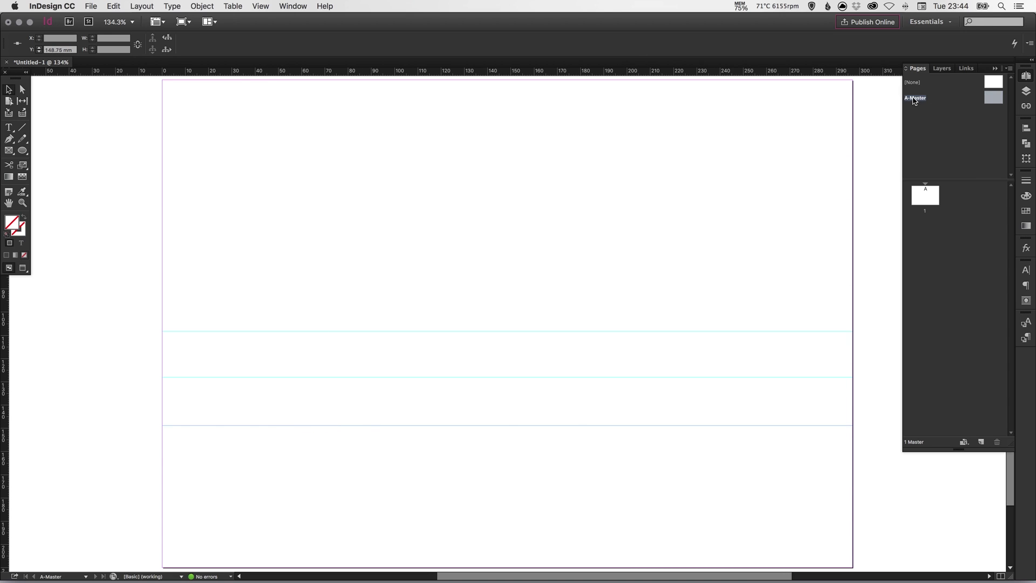
- Apply the A-Master to page 1 and delete page 1's own 74 mm guide
drag(996, 103, 927, 196)
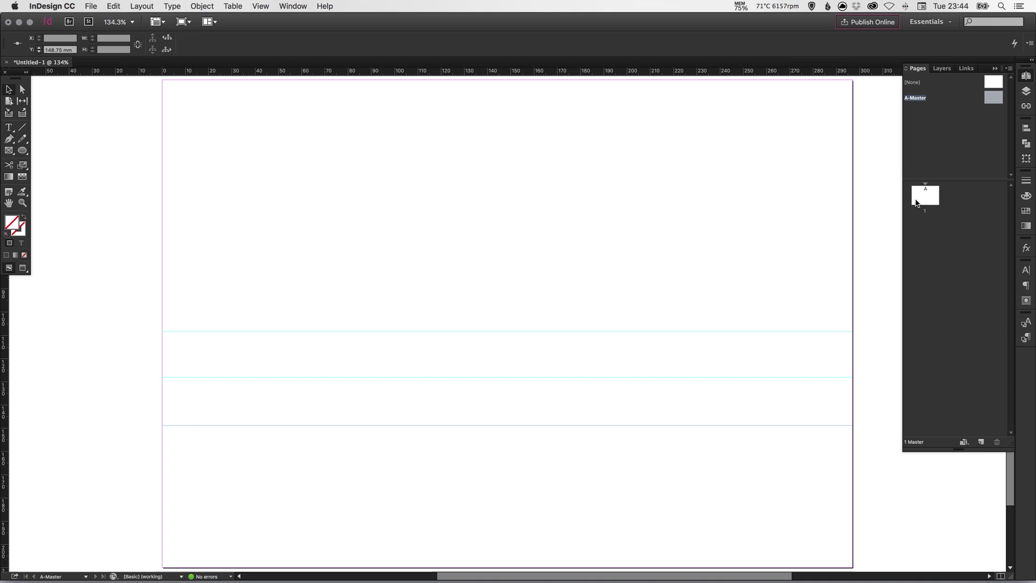
double_click(928, 196)
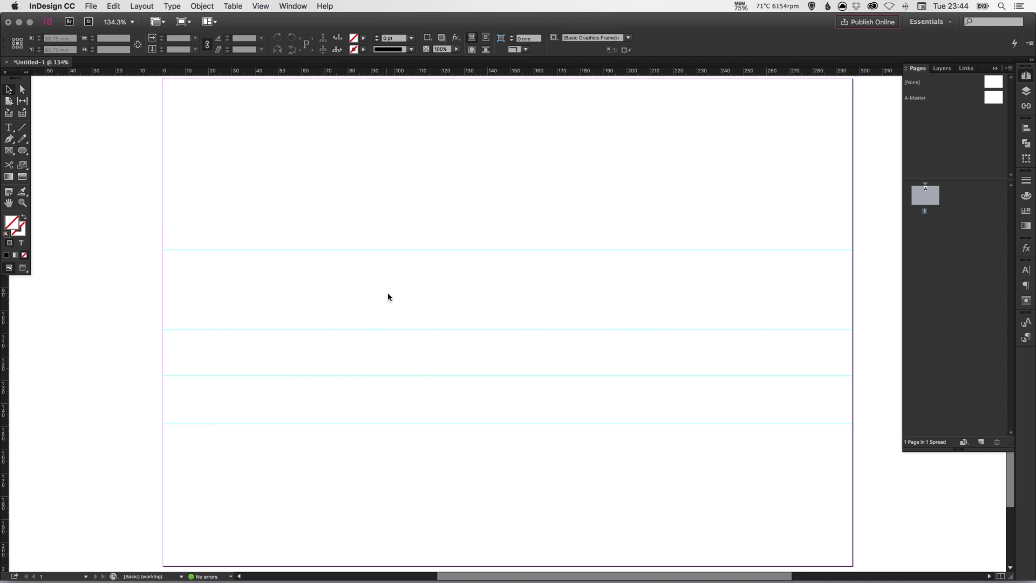
drag(238, 141, 777, 511)
key(super+z)
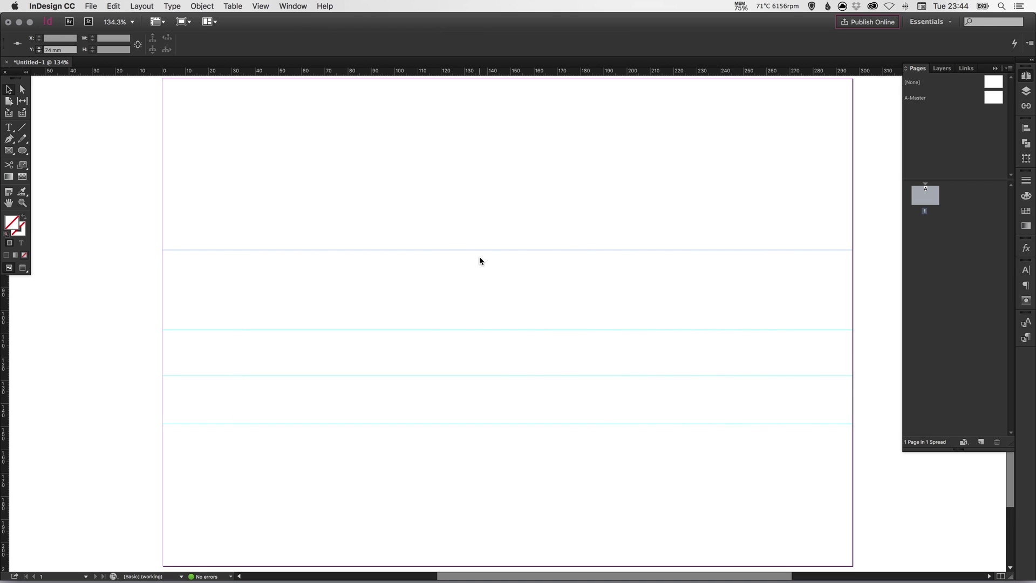
scroll(479, 261, up, 1)
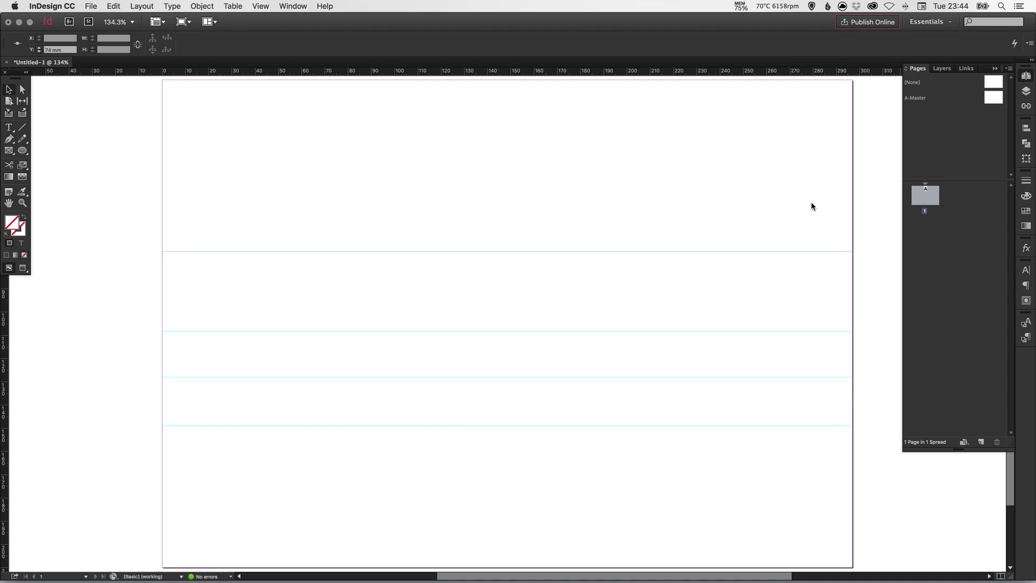
key(Delete)
drag(493, 286, 510, 475)
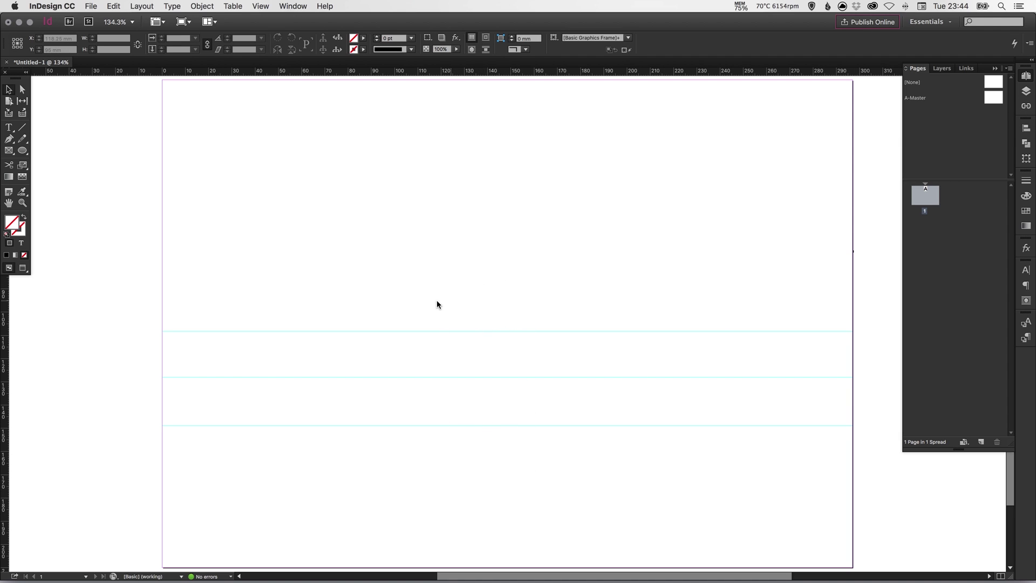
scroll(492, 241, down, 2)
drag(479, 241, 550, 475)
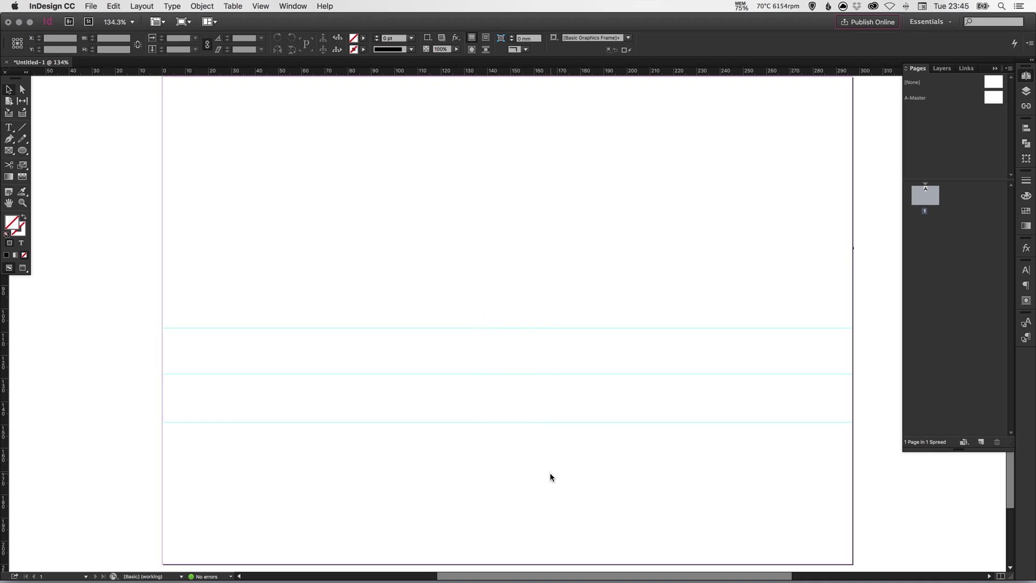
- On the A-Master, draw a 104.75 mm circle with the Ellipse tool and bring up Swatches
double_click(995, 100)
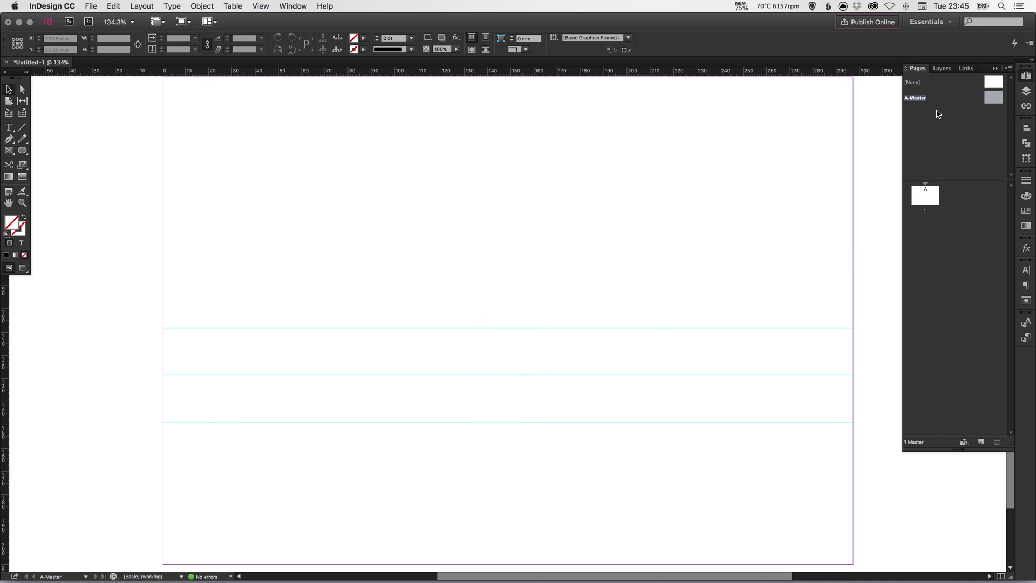
click(22, 150)
drag(348, 167, 640, 413)
key(v)
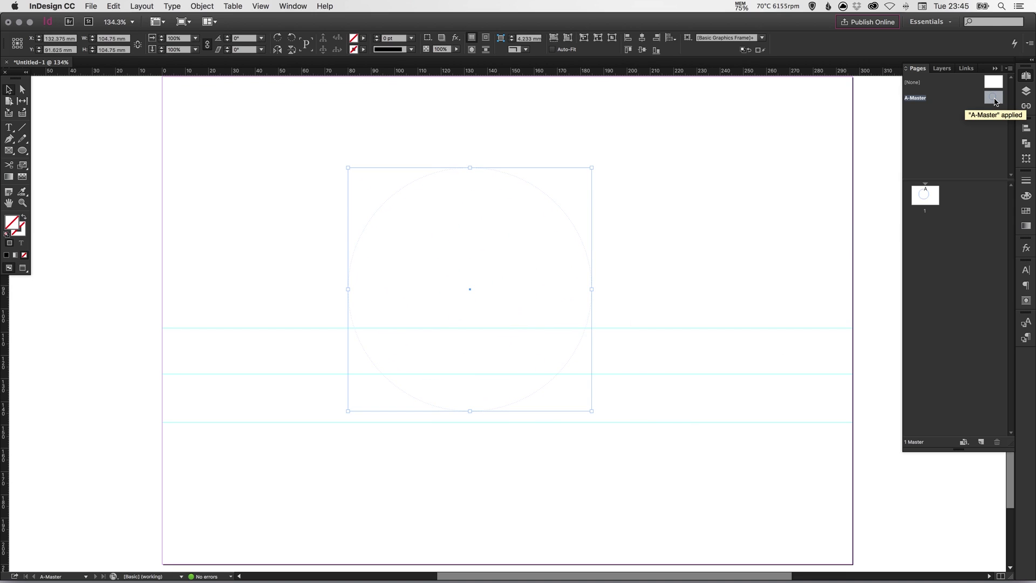
click(1027, 195)
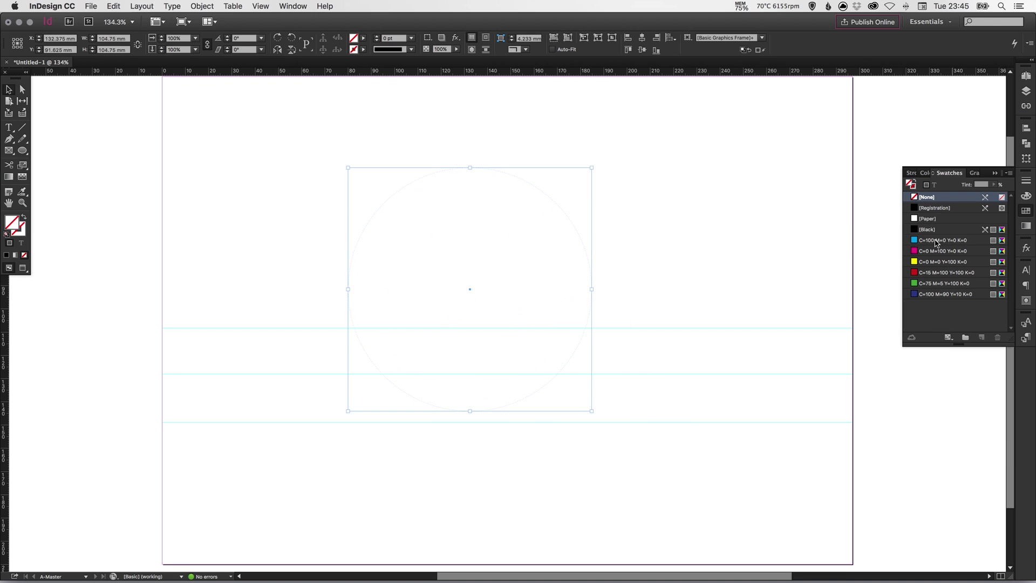
- Fill the master circle with [Black], then return to page 1 and try selecting it
click(935, 231)
click(1027, 76)
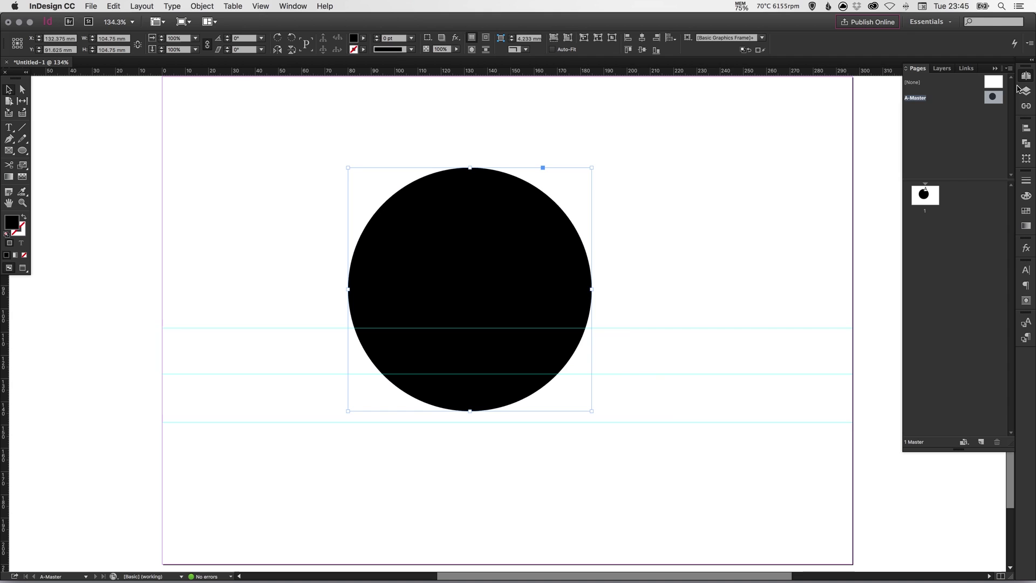
double_click(925, 197)
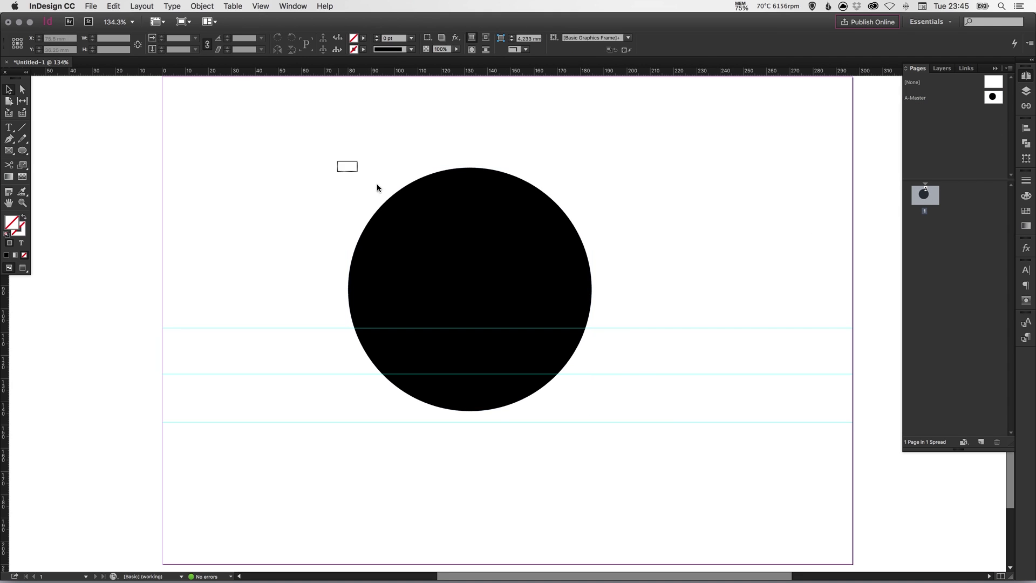
drag(295, 137, 712, 512)
- On the A-Master, select and delete the circle, then switch back to page 1
double_click(991, 99)
drag(246, 204, 502, 242)
key(Delete)
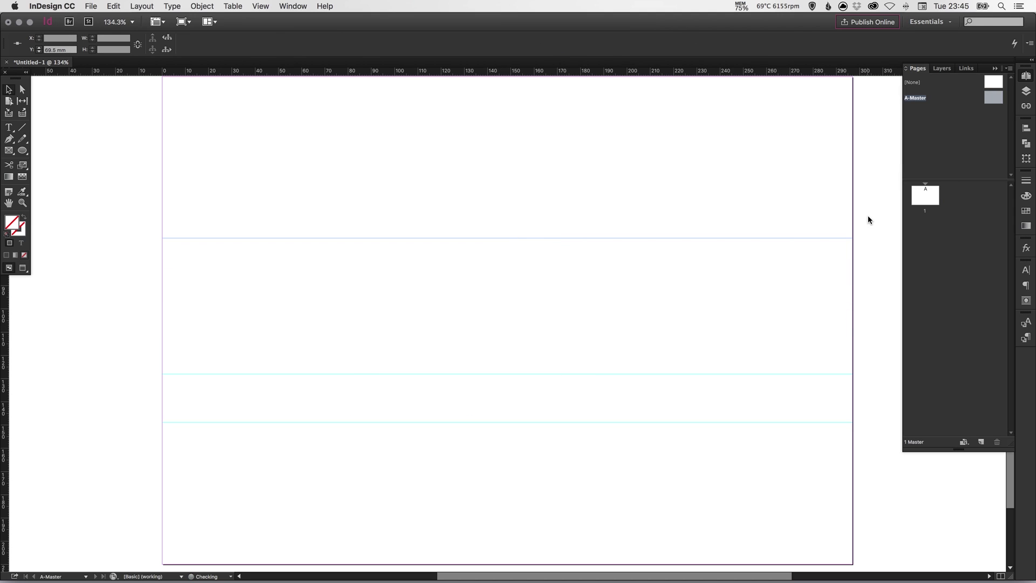
double_click(925, 195)
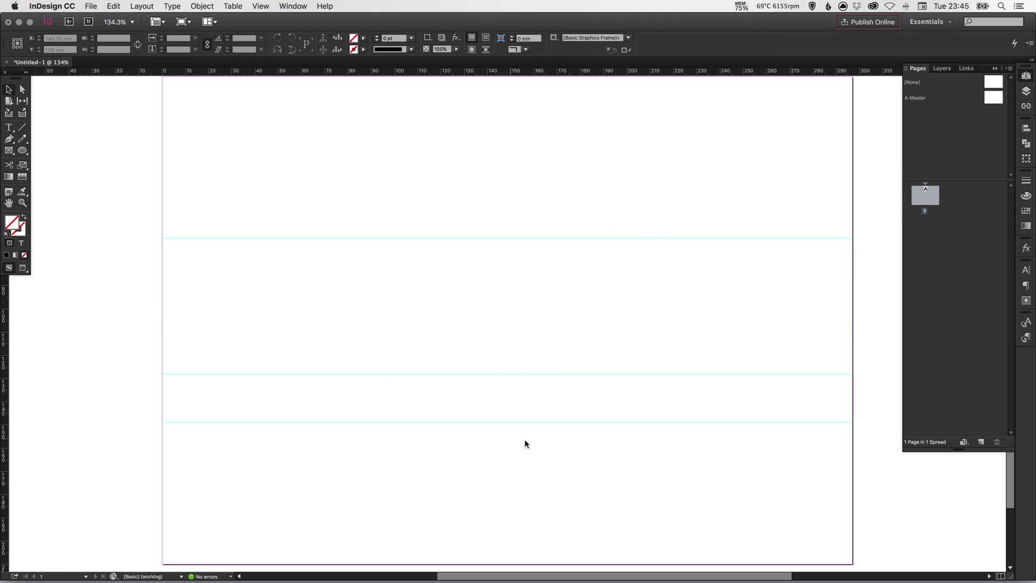
double_click(993, 98)
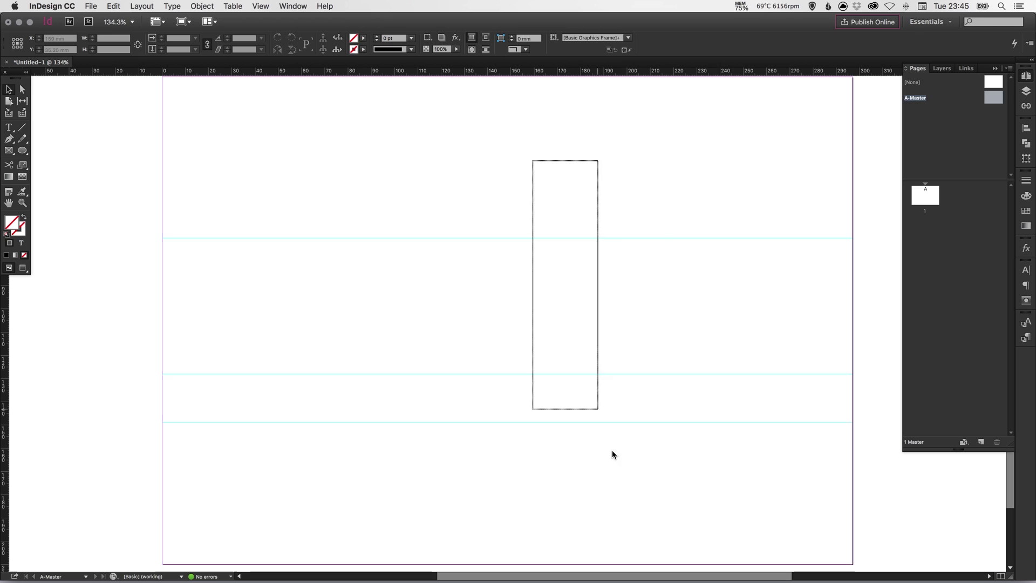
double_click(920, 198)
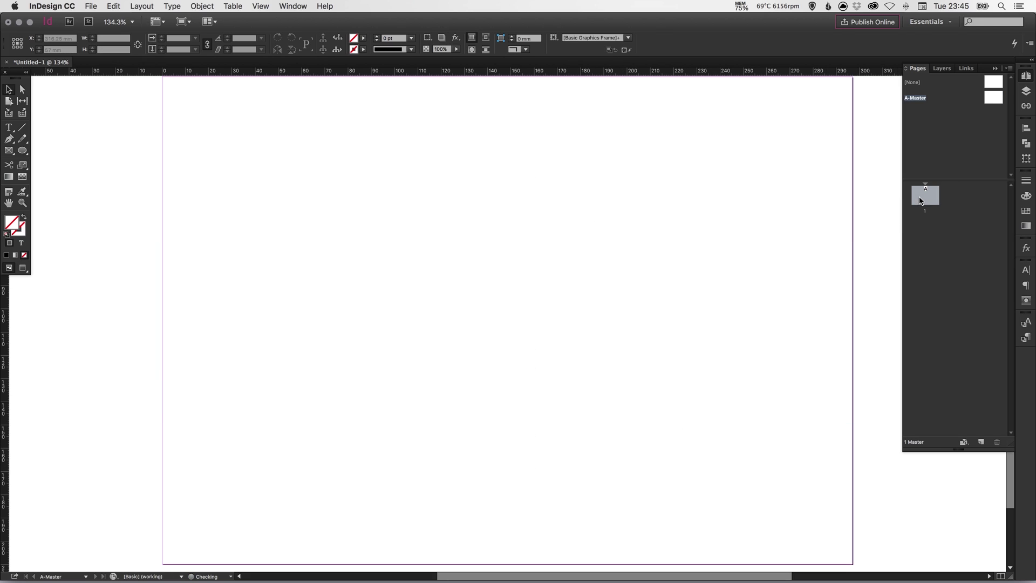
click(143, 6)
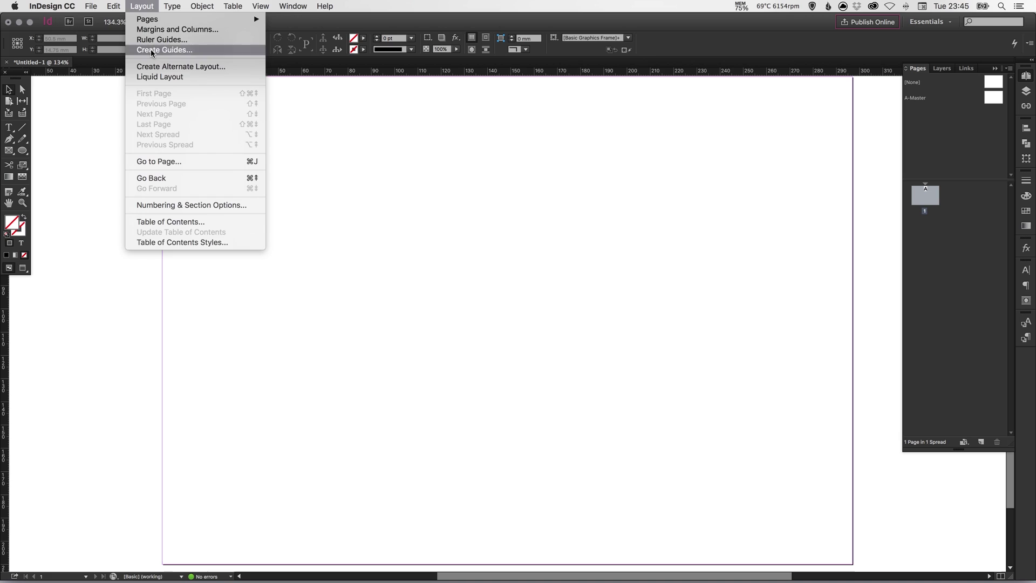
click(164, 49)
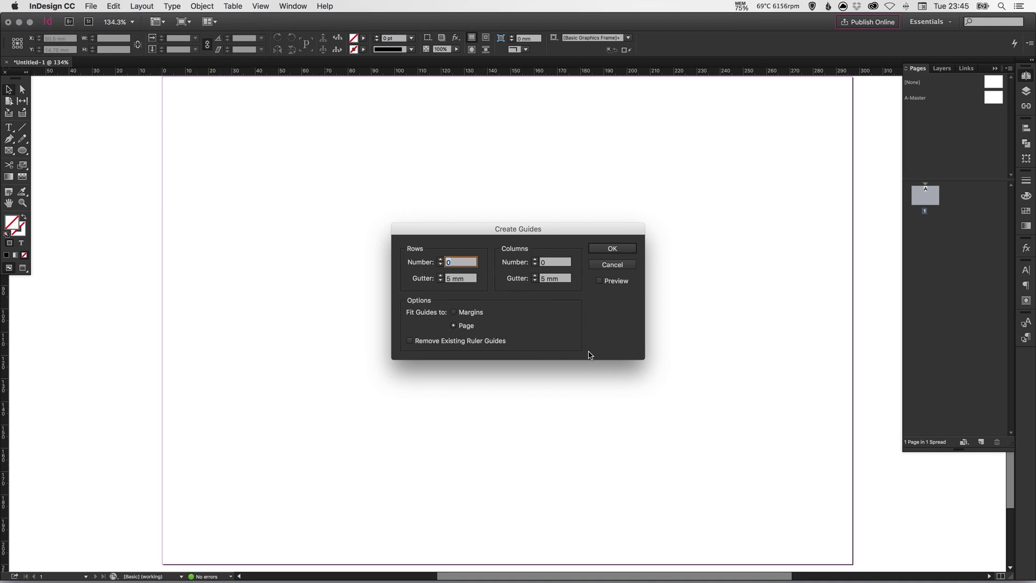
click(609, 282)
click(455, 263)
text(1)
key(Tab)
text(0)
key(Tab)
text(1)
key(Tab)
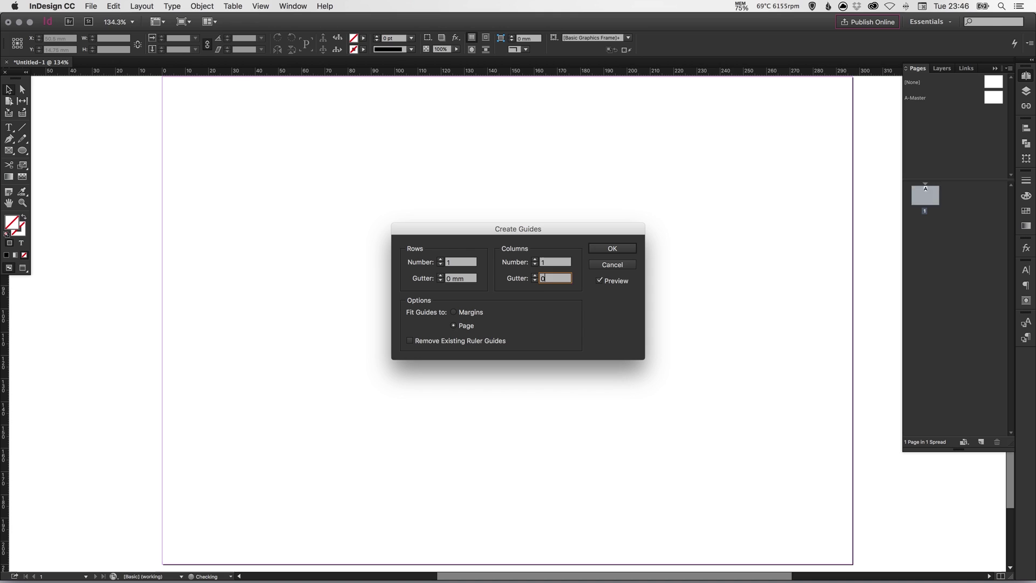
text(0)
key(Tab)
click(608, 249)
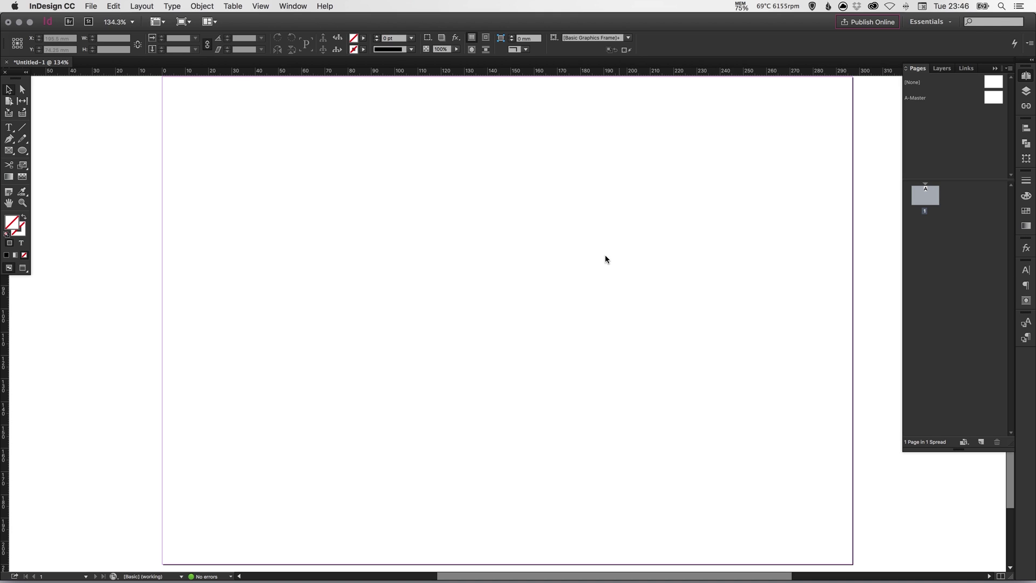
click(141, 6)
click(179, 68)
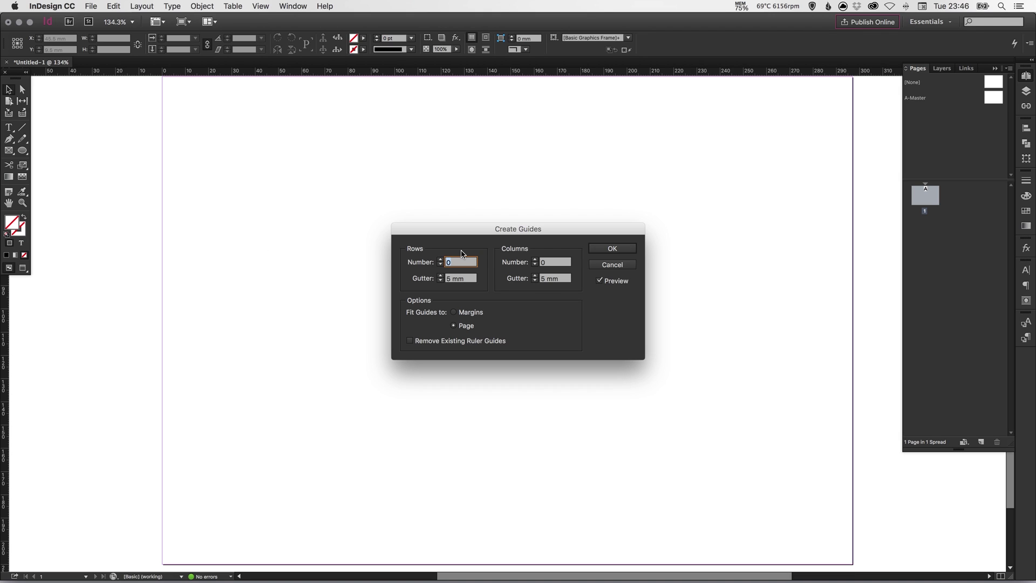
text(2)
key(Tab)
text(0)
key(Tab)
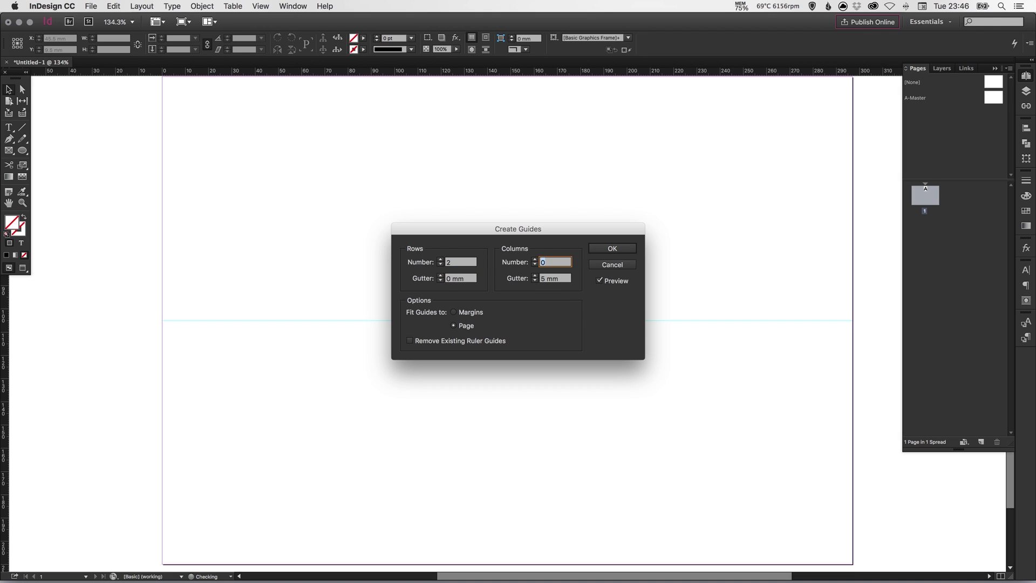
text(2)
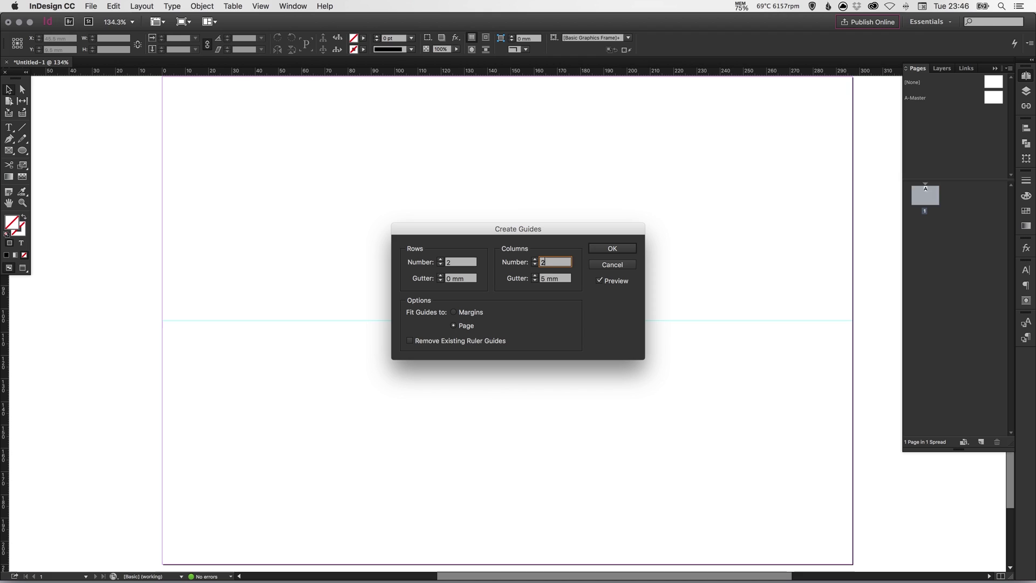
key(Tab)
text(0)
key(Tab)
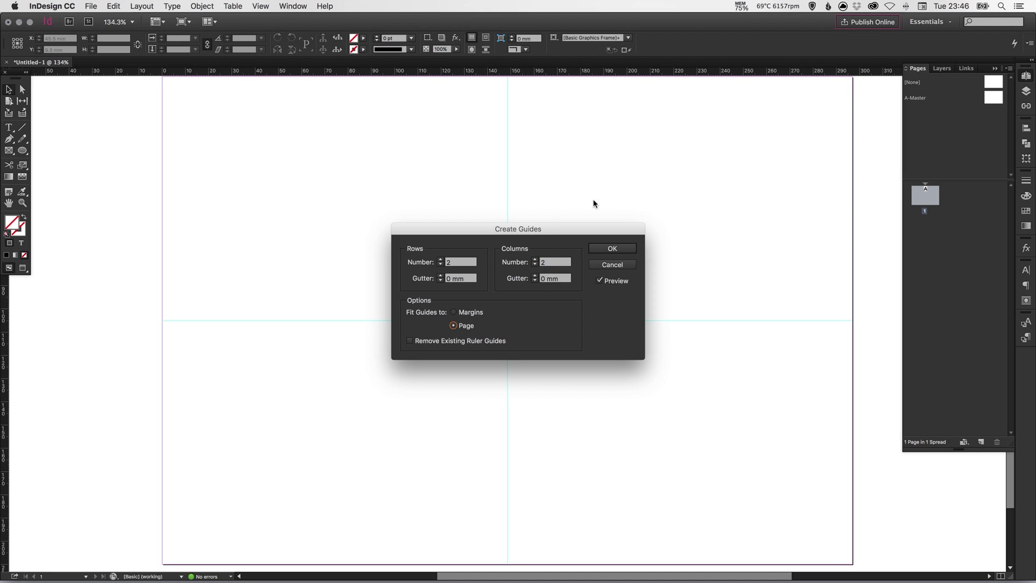
click(622, 248)
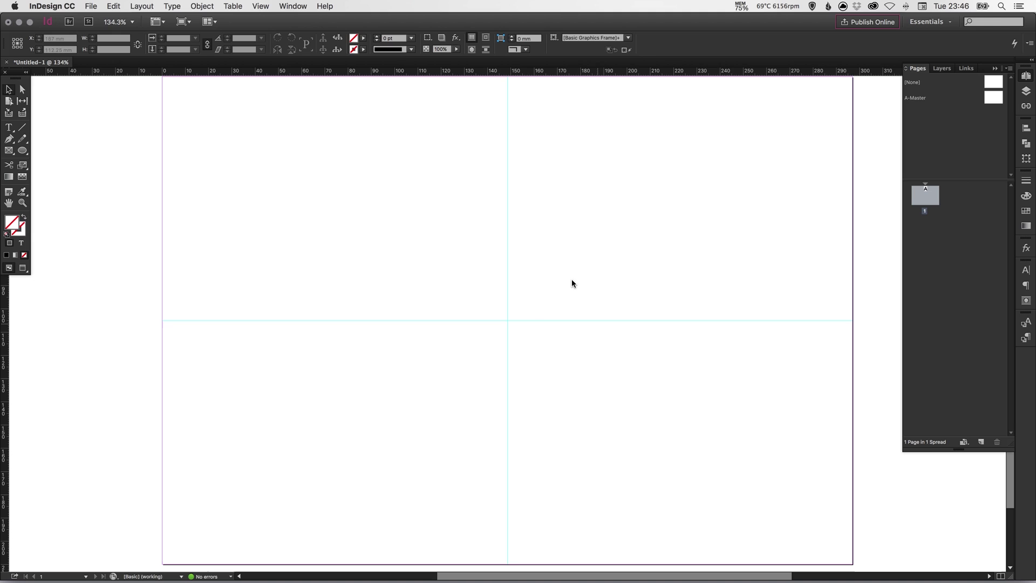
- Draw a 57.5 mm black-filled circle and centre it on the guide crossing
click(22, 153)
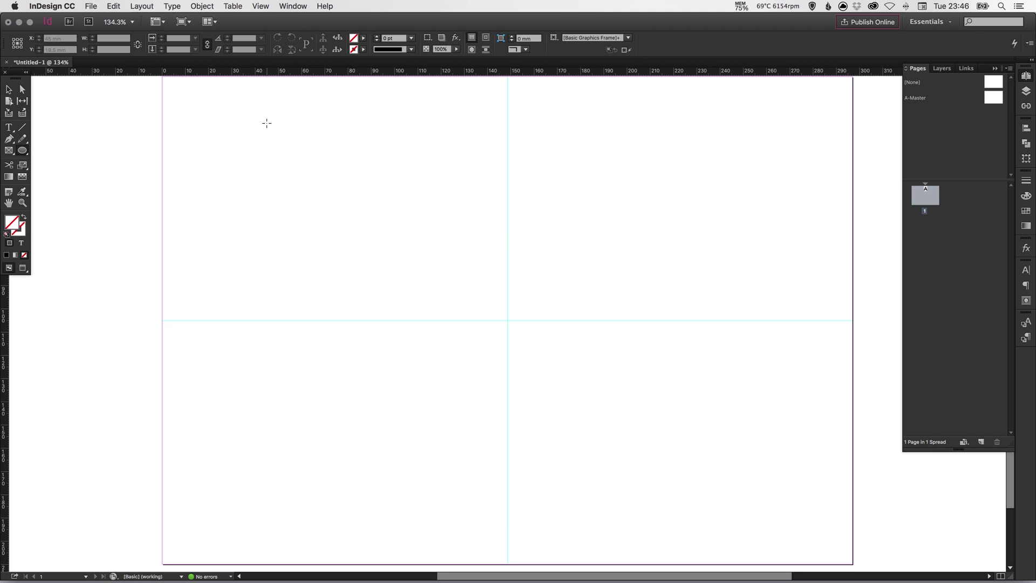
drag(266, 122, 413, 257)
key(v)
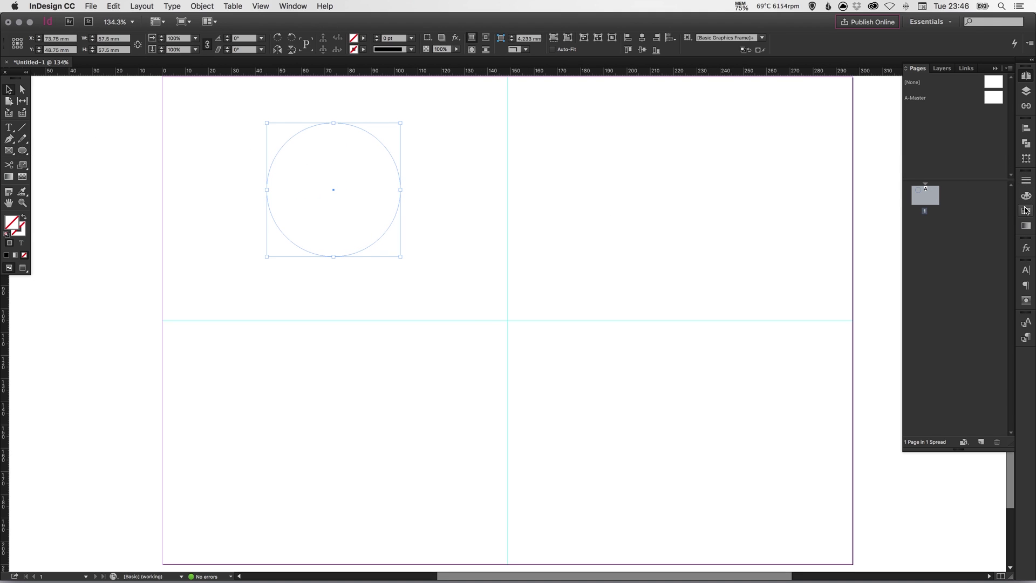
click(1026, 211)
click(927, 229)
click(438, 163)
drag(384, 192, 523, 304)
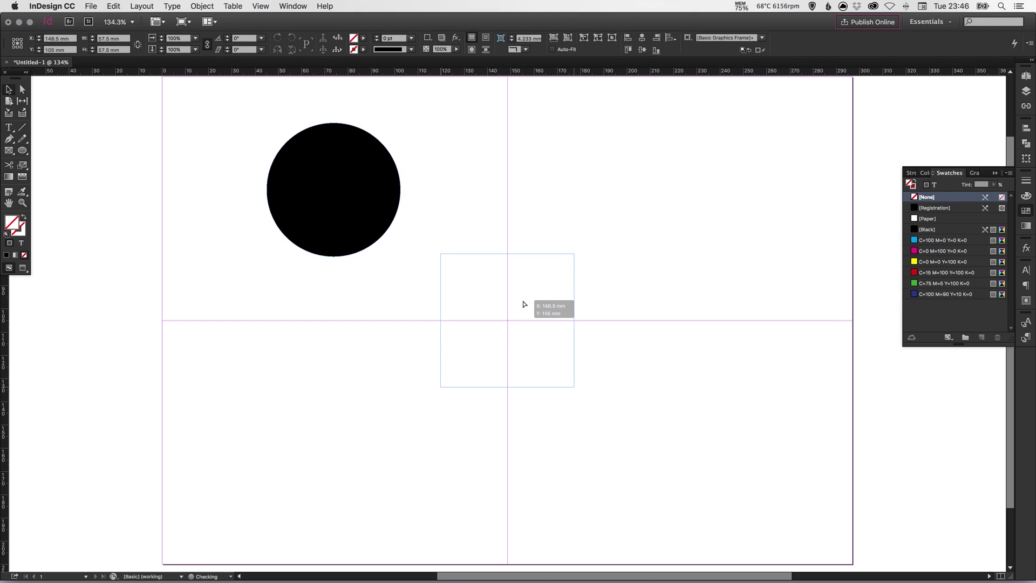
drag(522, 305, 523, 304)
- Check View > Grids & Guides without changes, then delete the test circle
click(260, 6)
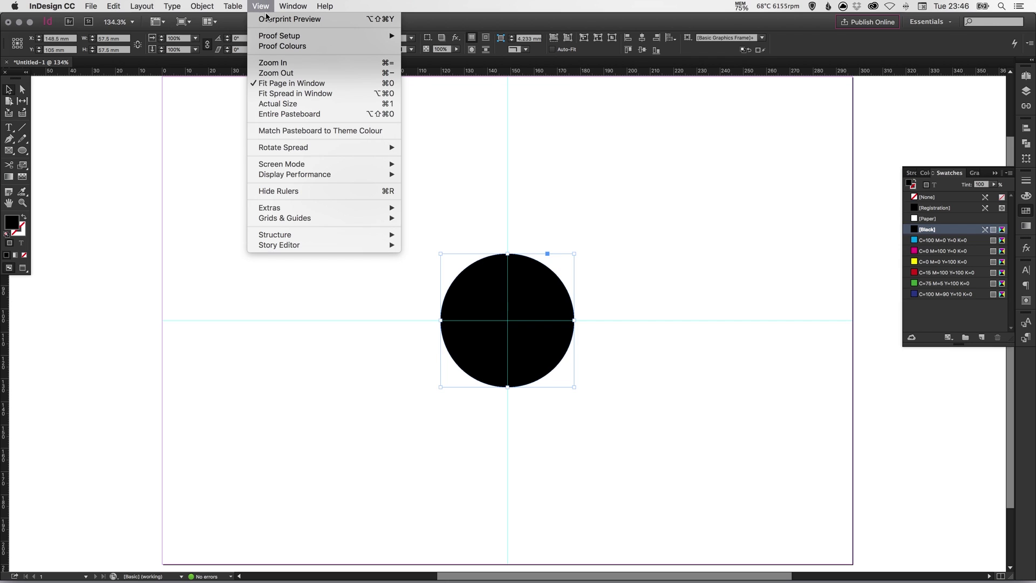
mouse_move(325, 222)
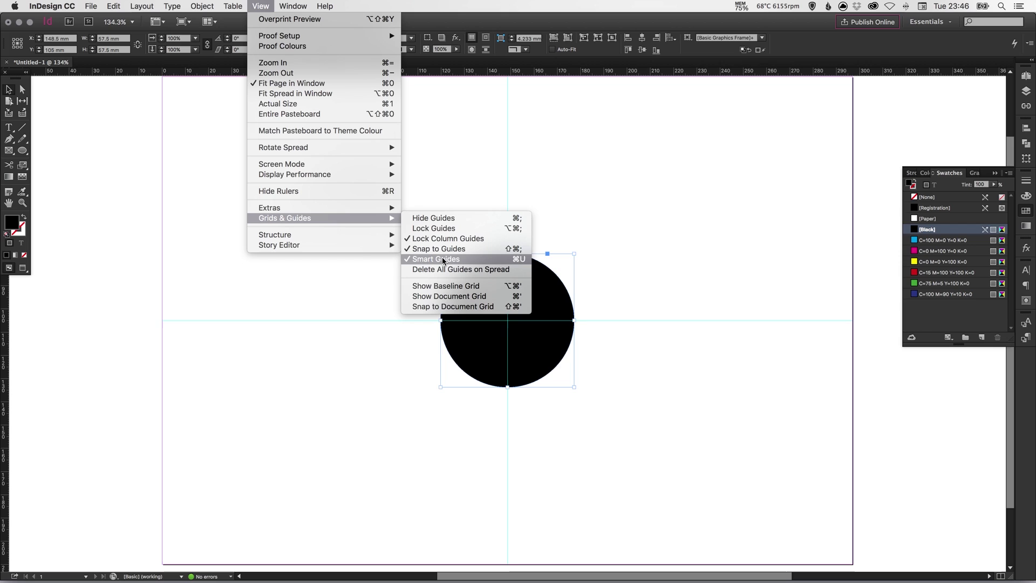
click(625, 243)
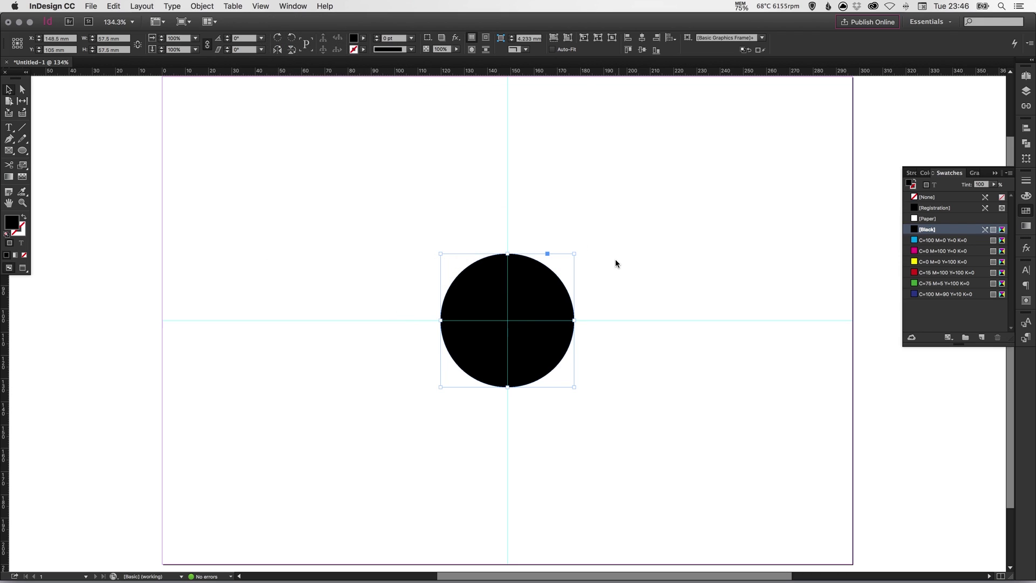
click(615, 261)
click(536, 294)
key(Delete)
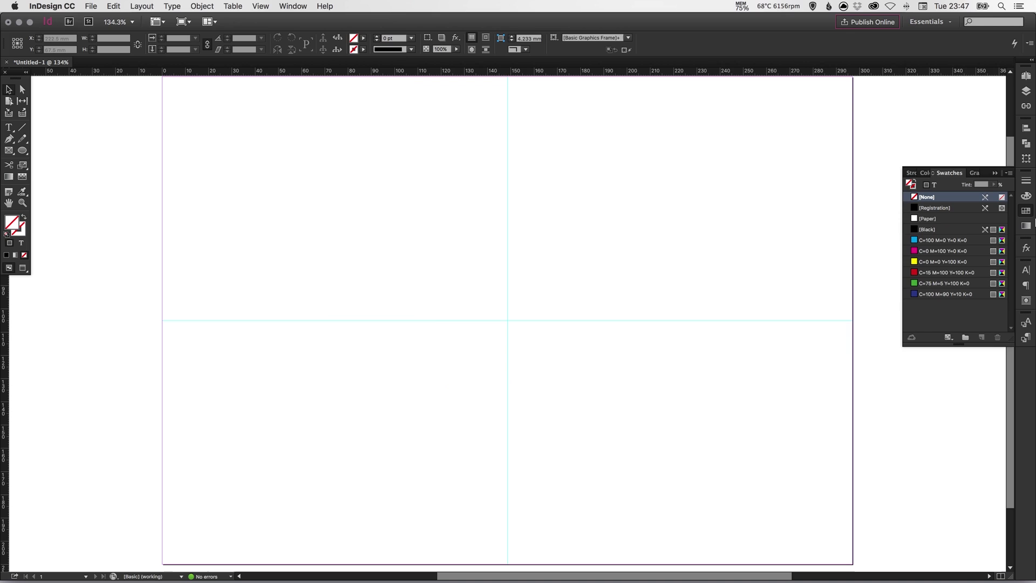
- Collapse the Swatches panel, then add three trial ruler guides and undo them
click(1018, 213)
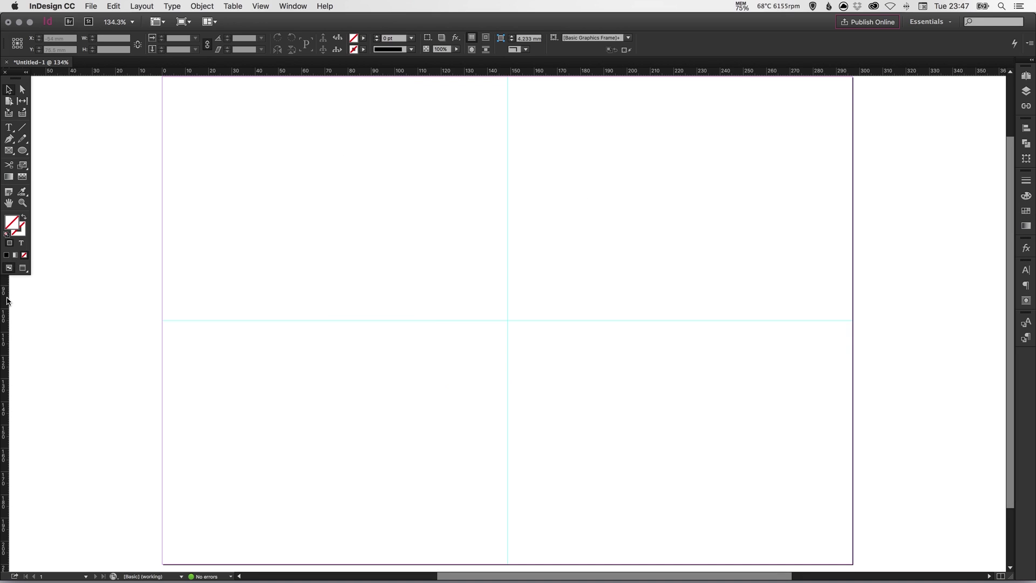
drag(7, 302, 185, 297)
drag(196, 70, 195, 100)
drag(4, 502, 215, 489)
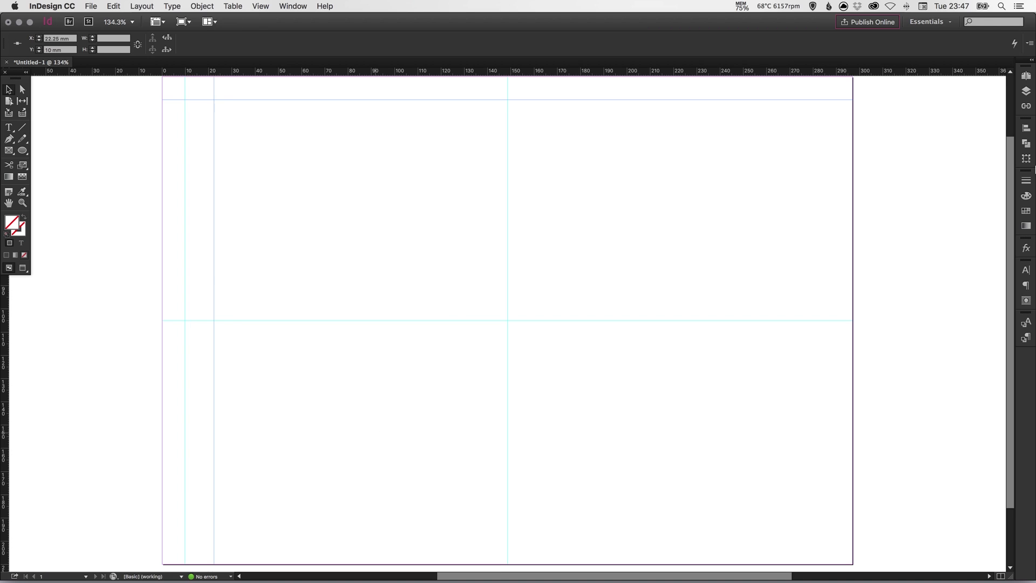
key(cmd+z)
key(super+z)
key(super+z)
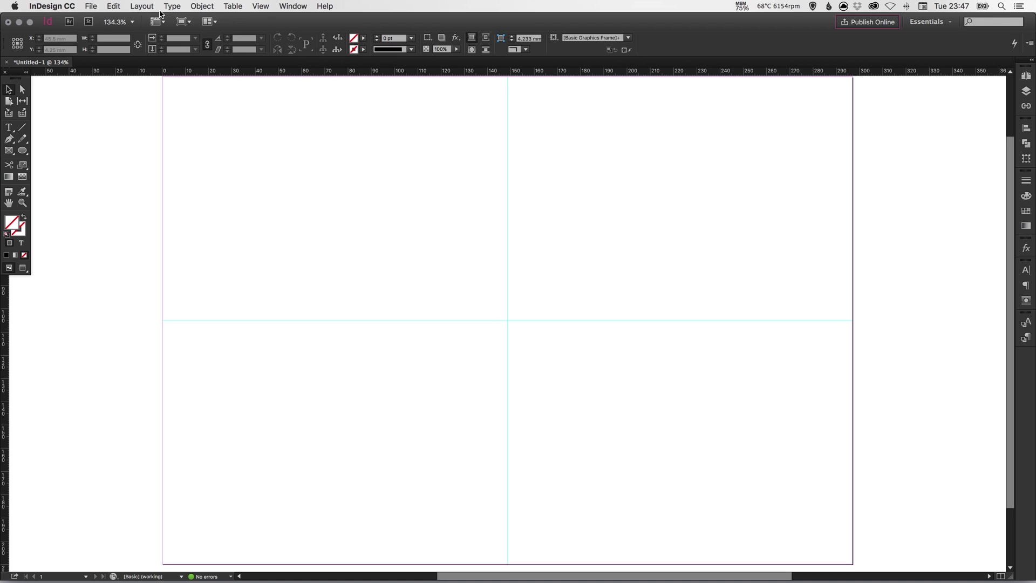
- Open Layout > Margins and Columns and set all four margins to 10 mm
click(144, 7)
click(149, 29)
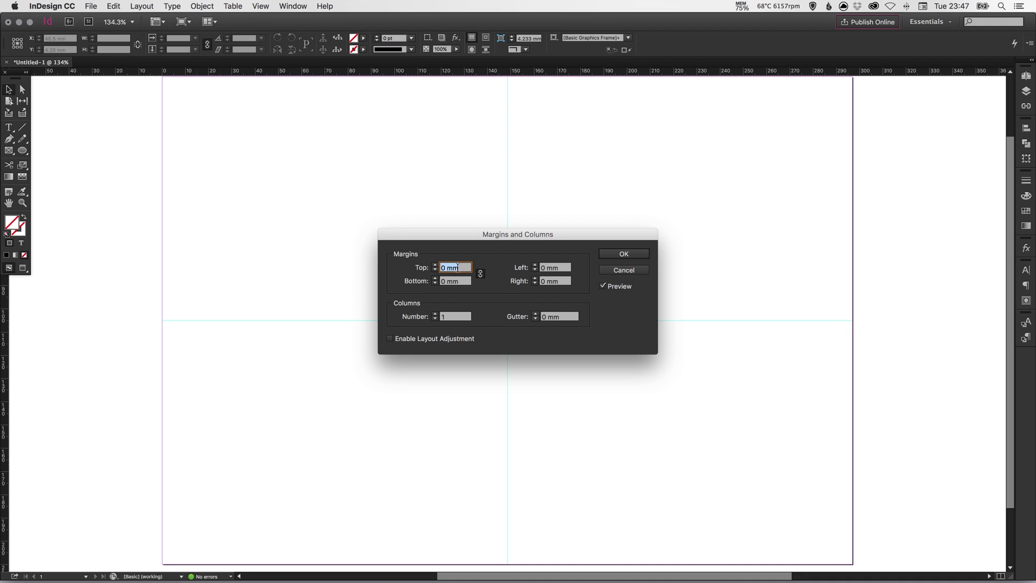
text(10)
key(Tab)
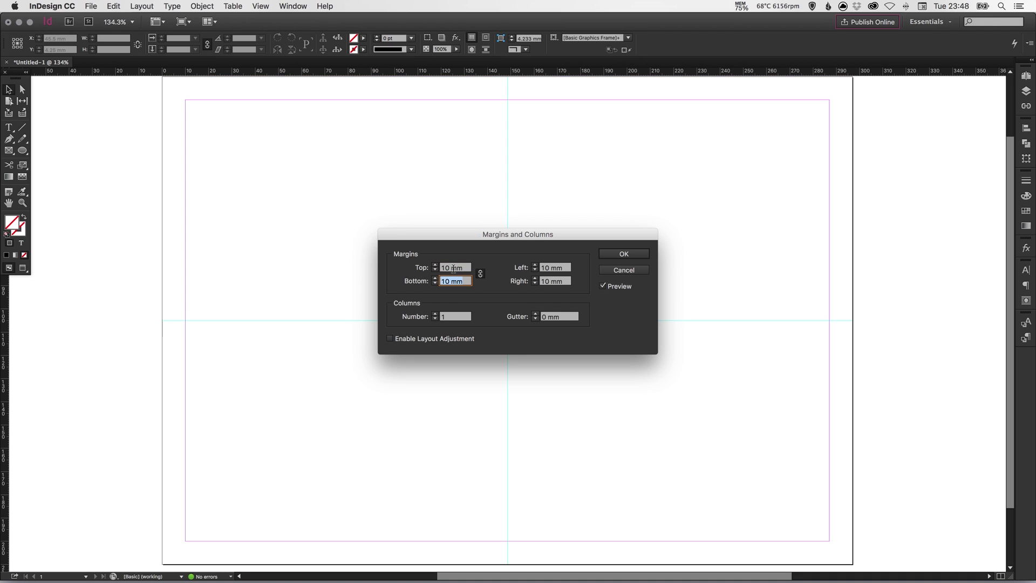
- Unlink the margins and change Left and Right to 30 mm
click(480, 274)
click(547, 271)
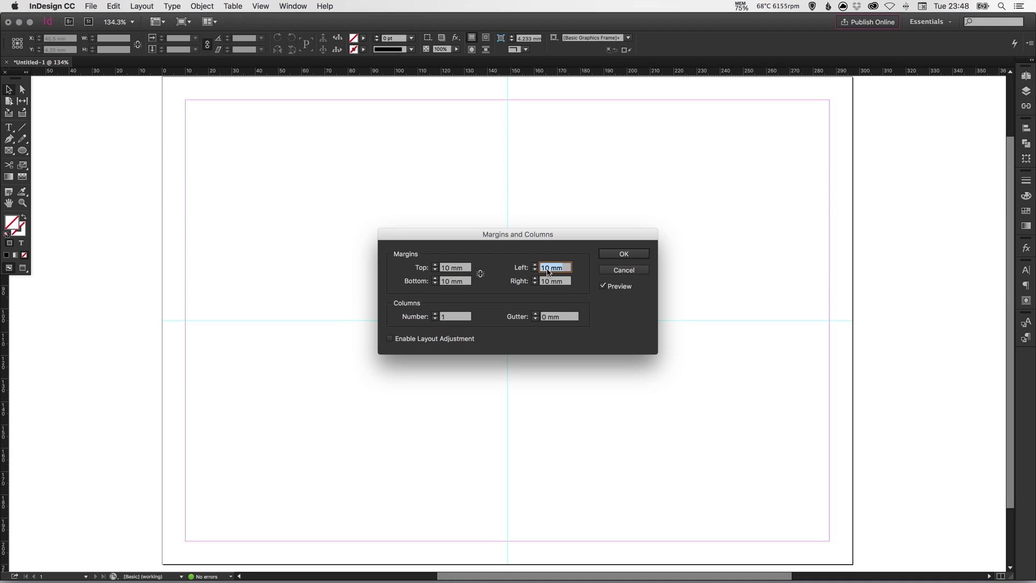
text(30)
key(Tab)
text(30)
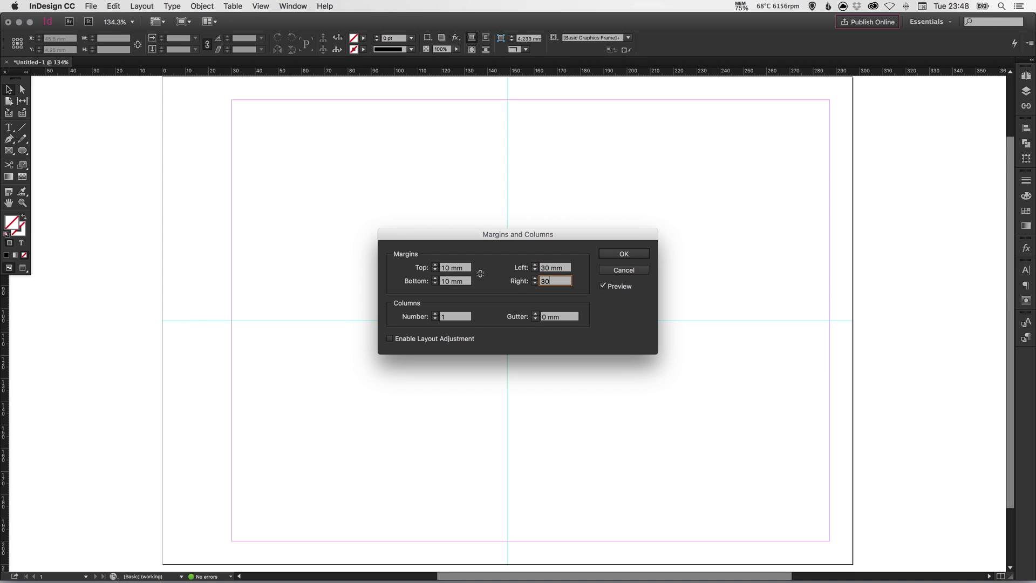
key(Tab)
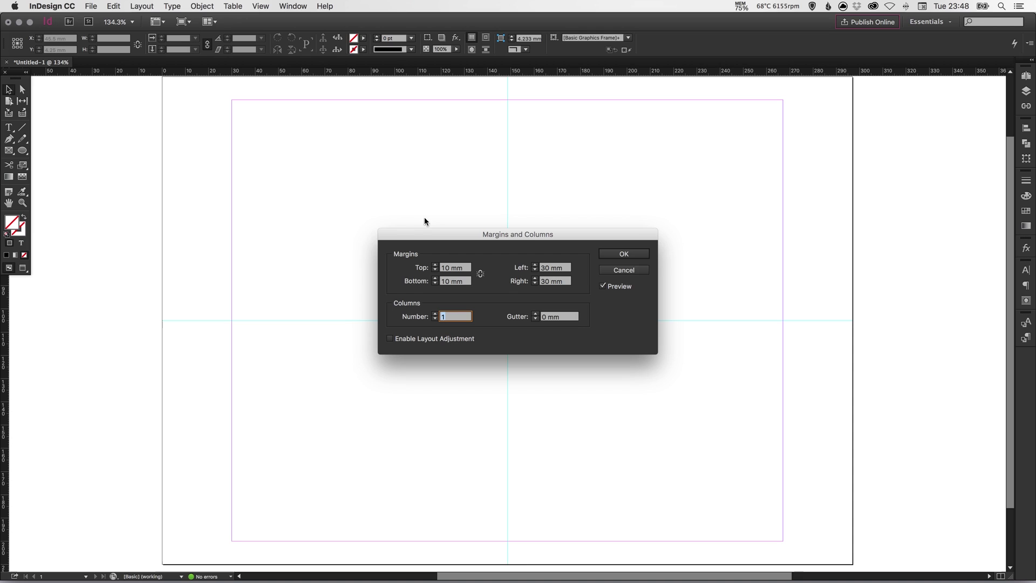
- Raise the column Number to 3 and the Gutter to 10 mm with the arrows
click(435, 315)
click(434, 315)
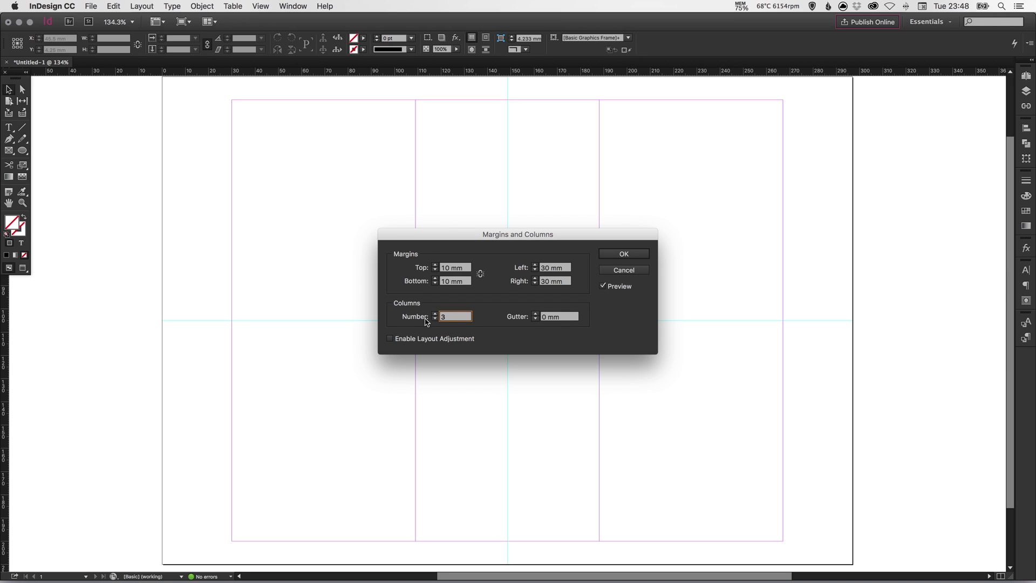
click(535, 314)
click(535, 314)
click(535, 314)
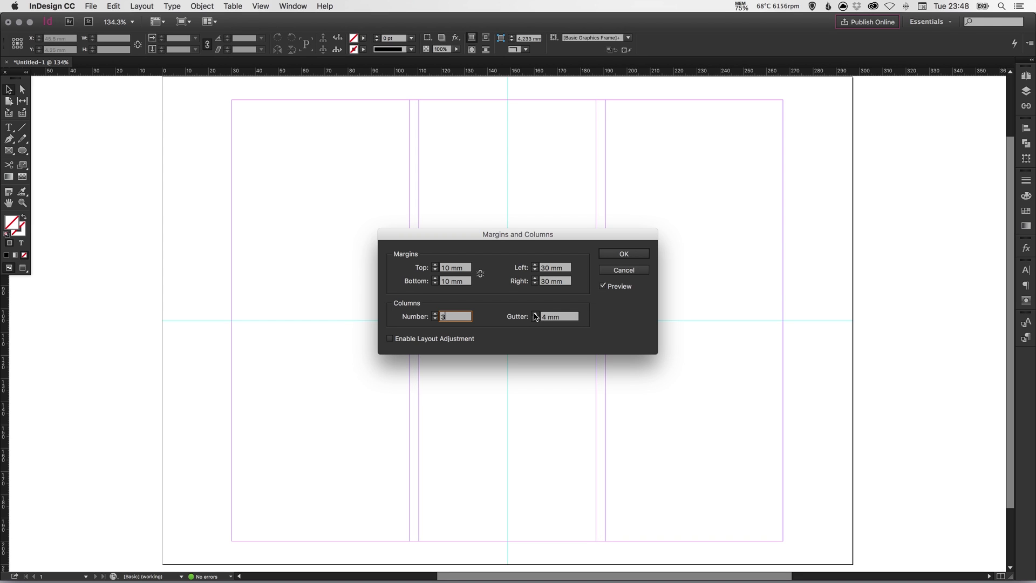
click(535, 314)
click(534, 313)
click(535, 314)
click(535, 313)
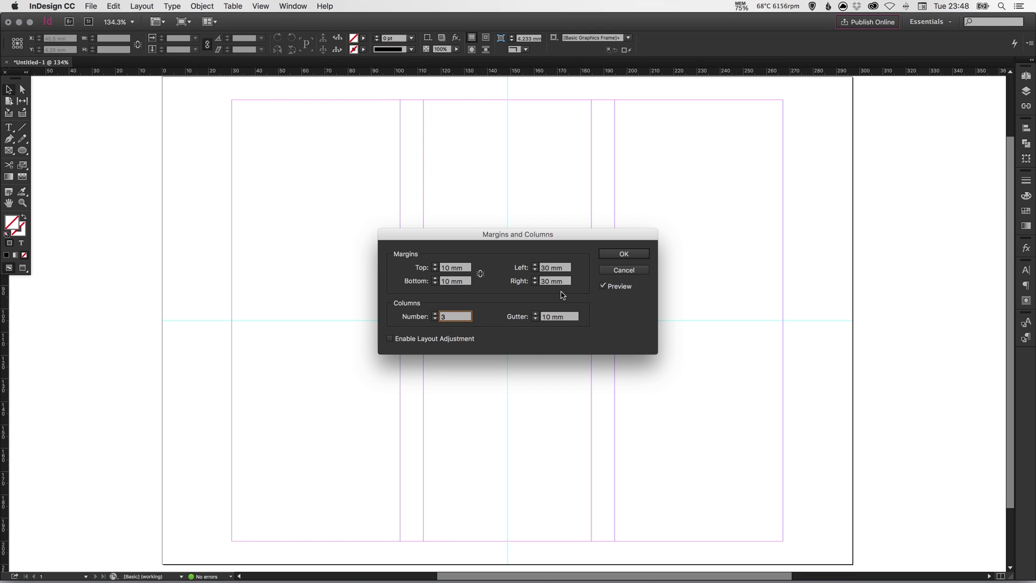
- Confirm the margin and column settings, then add and delete a test page in Pages
click(624, 254)
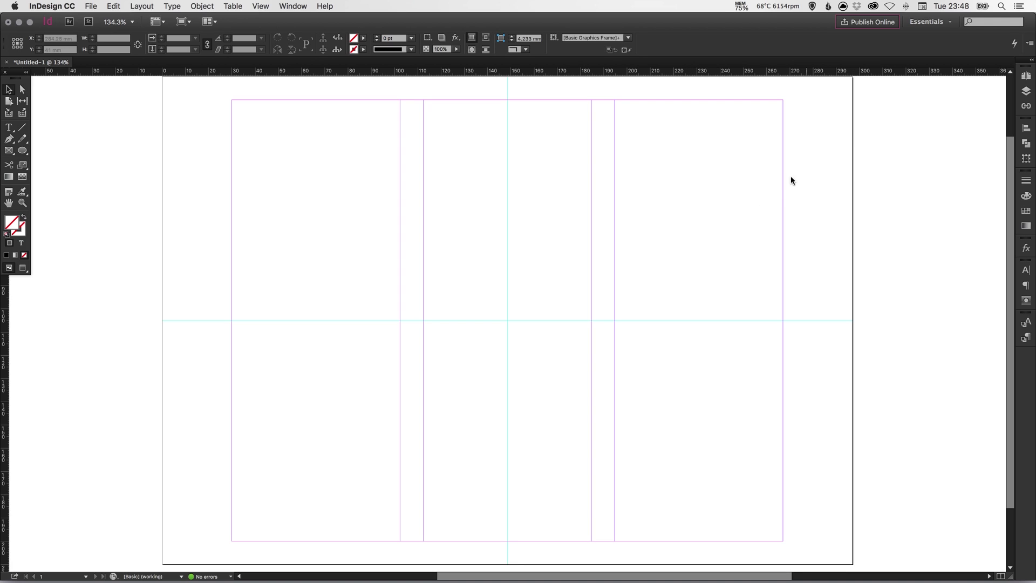
click(1026, 76)
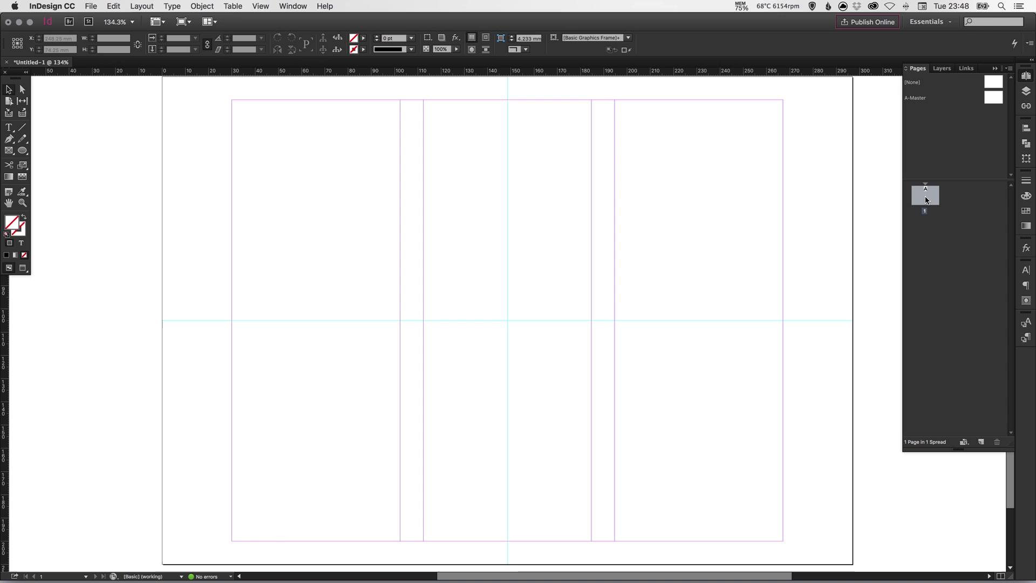
click(982, 443)
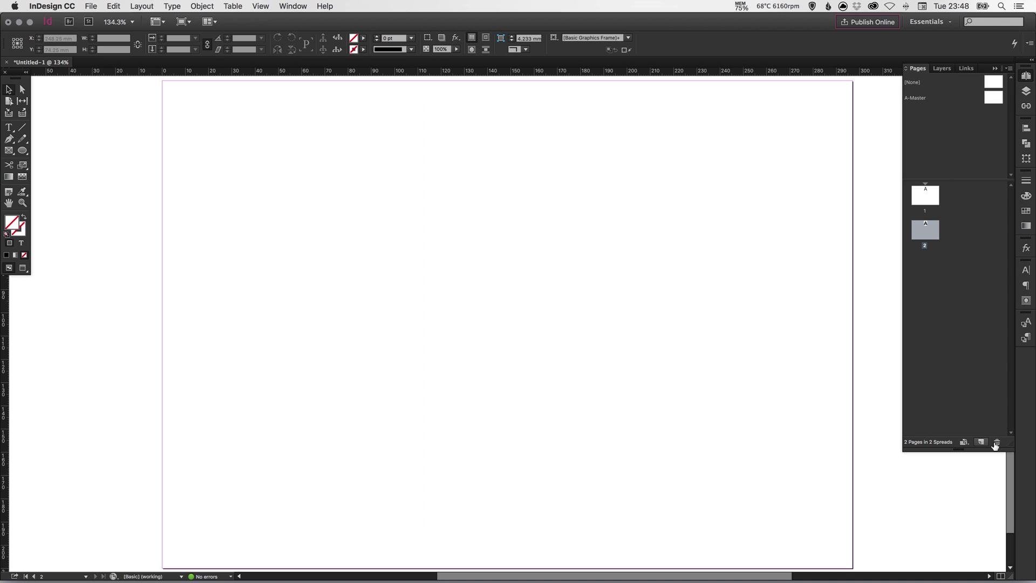
click(997, 442)
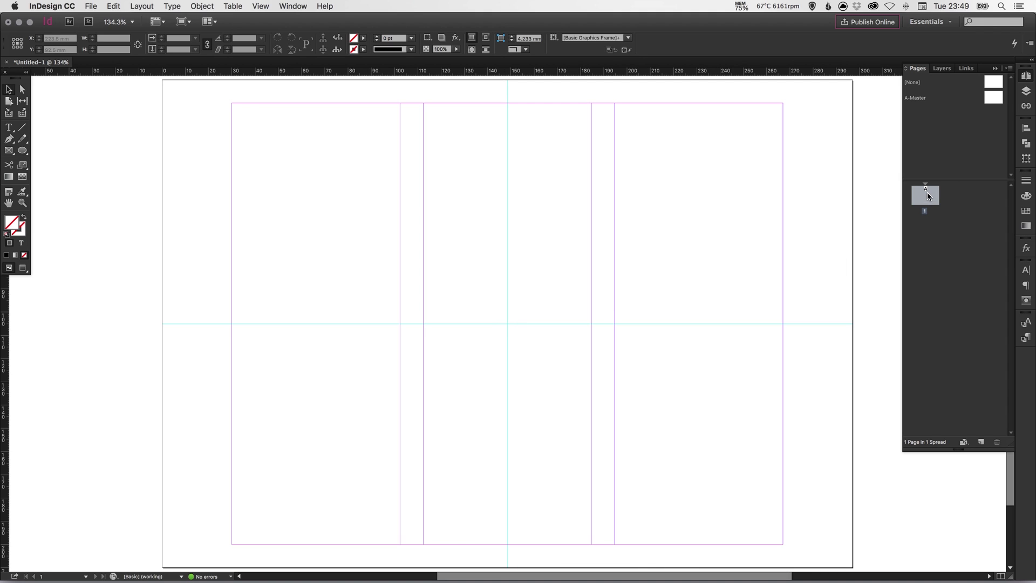
- Collapse the Pages panel and toggle Preview mode with W on, off and on again
click(1026, 75)
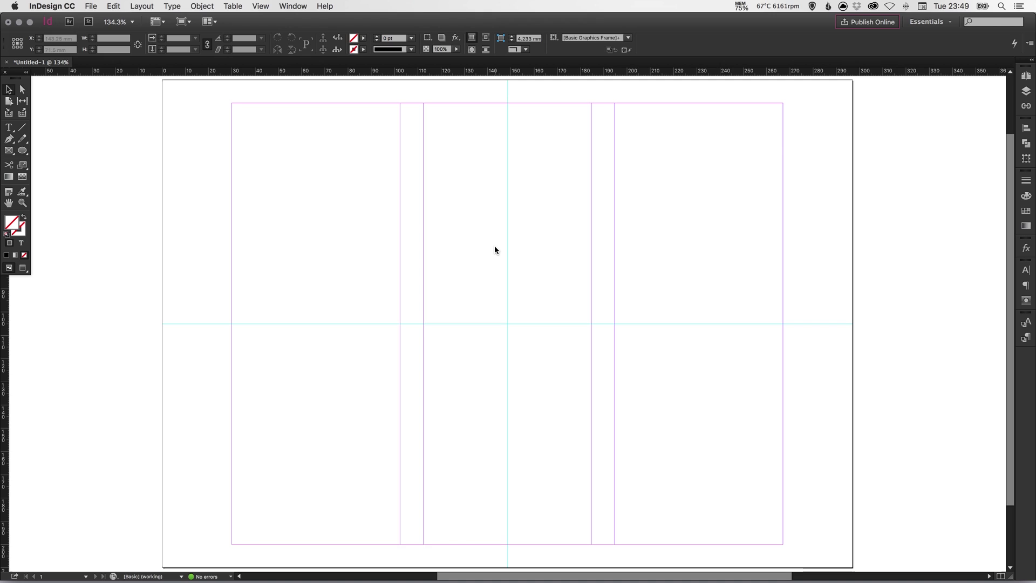
key(w)
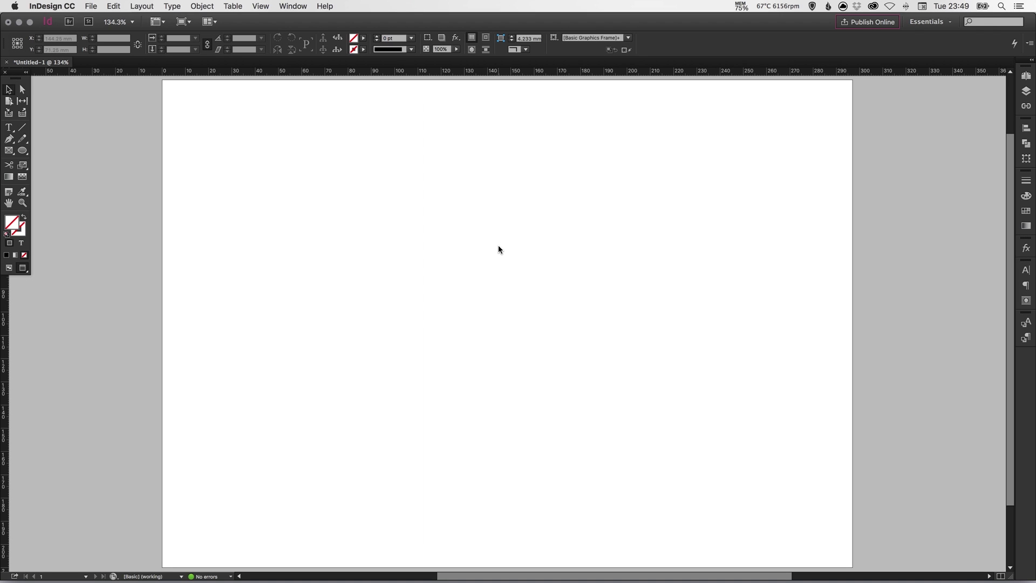
key(w)
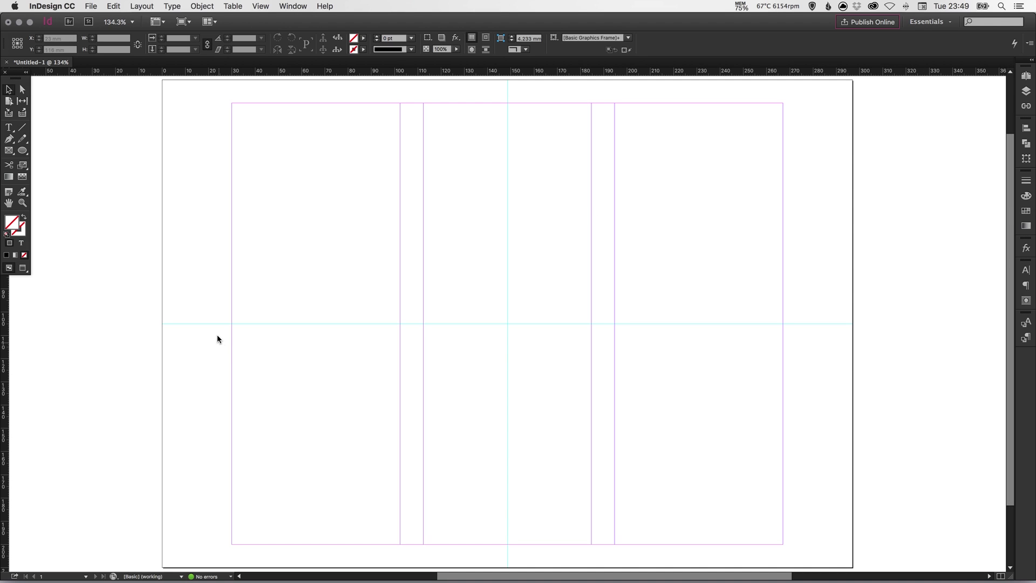
key(w)
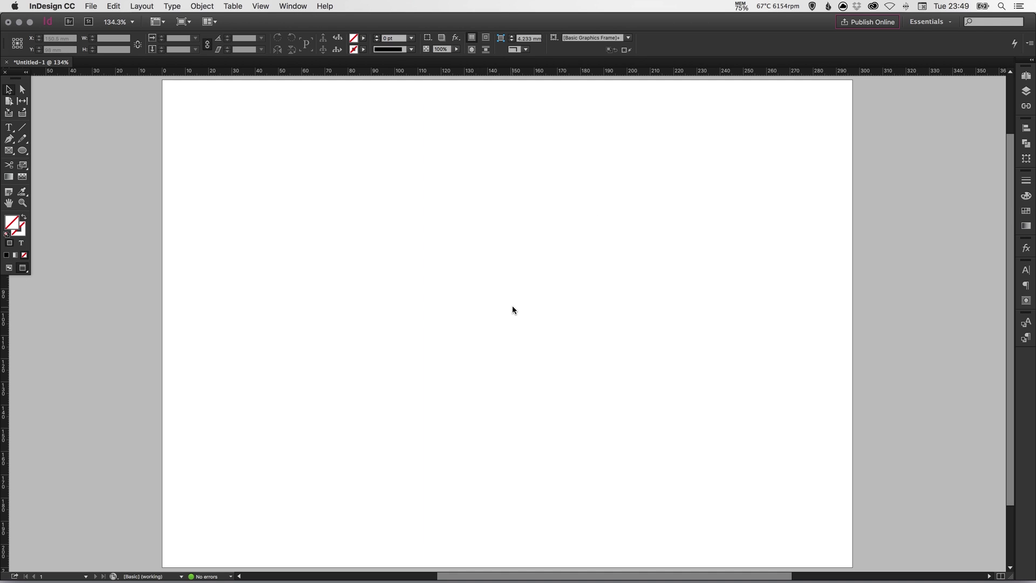